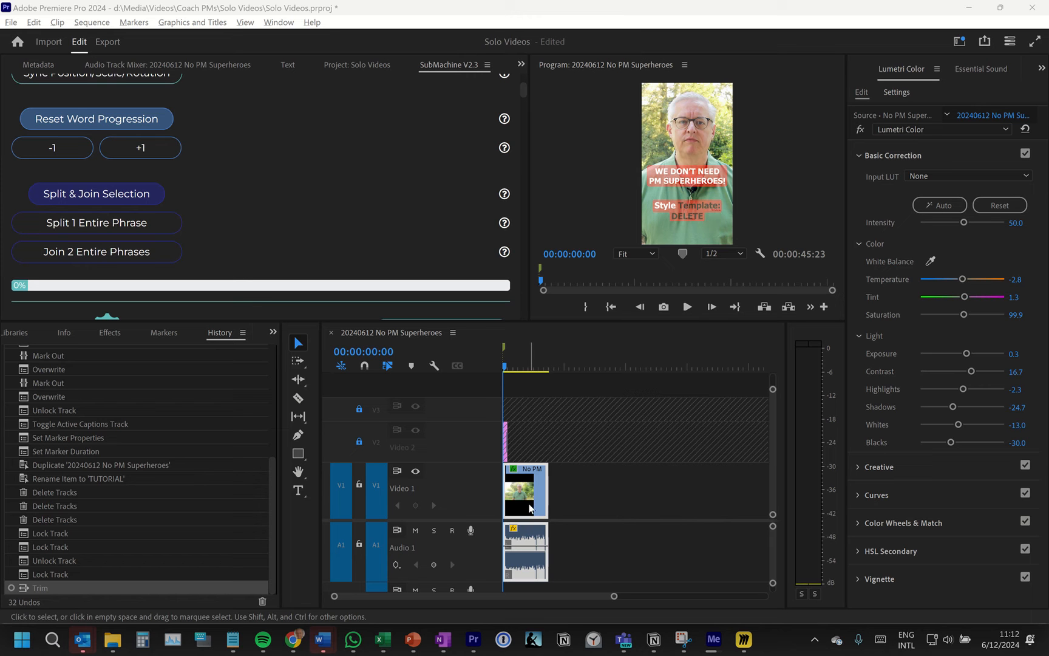
Unlock the Video 2 track.
click(358, 444)
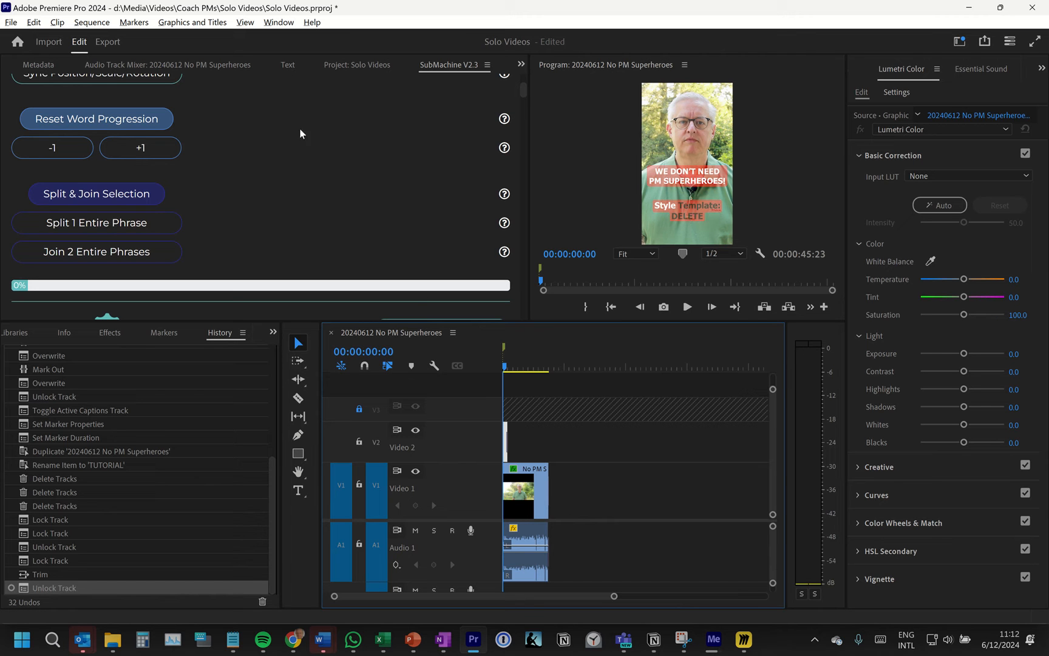
Re-transcribe the 20240612 No PM Superheroes sequence with the existing transcription preferences and return to its captions view.
click(287, 65)
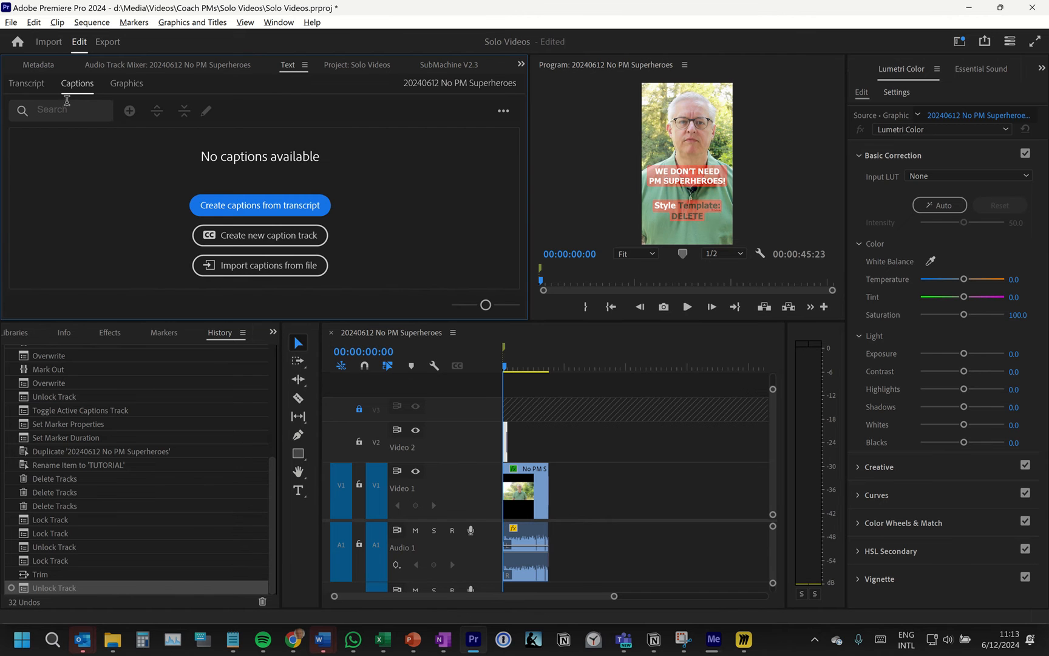
click(34, 86)
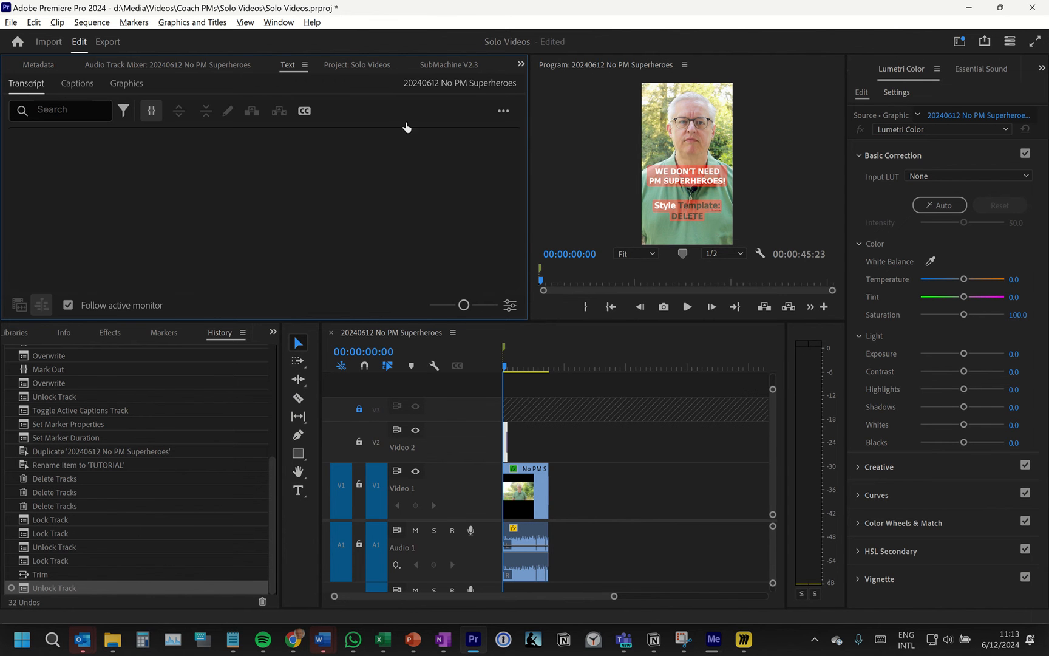
click(503, 110)
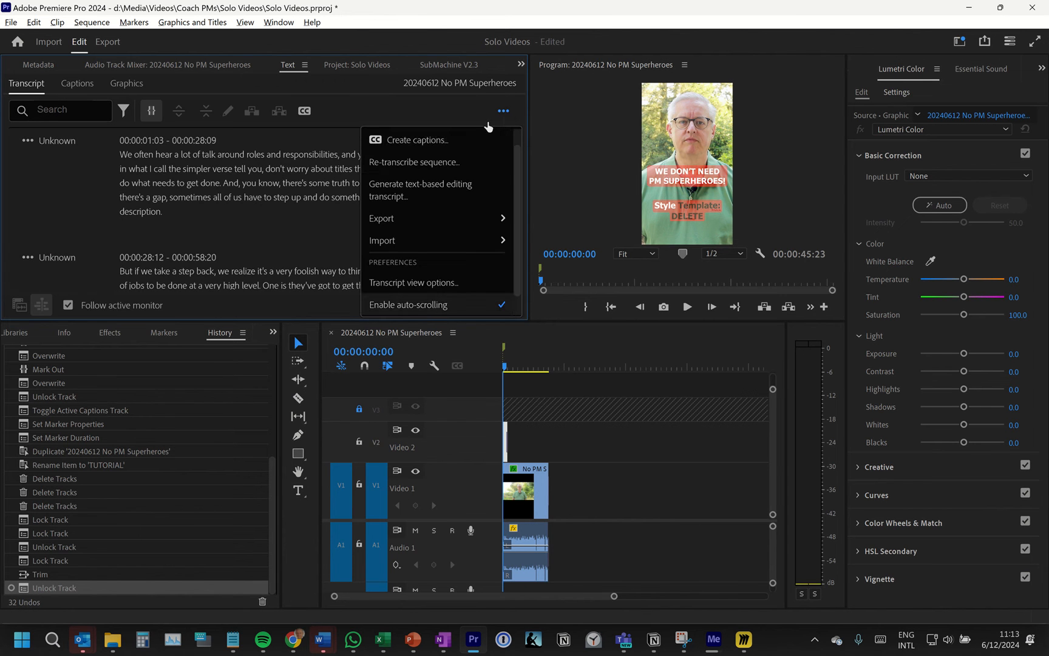
click(414, 164)
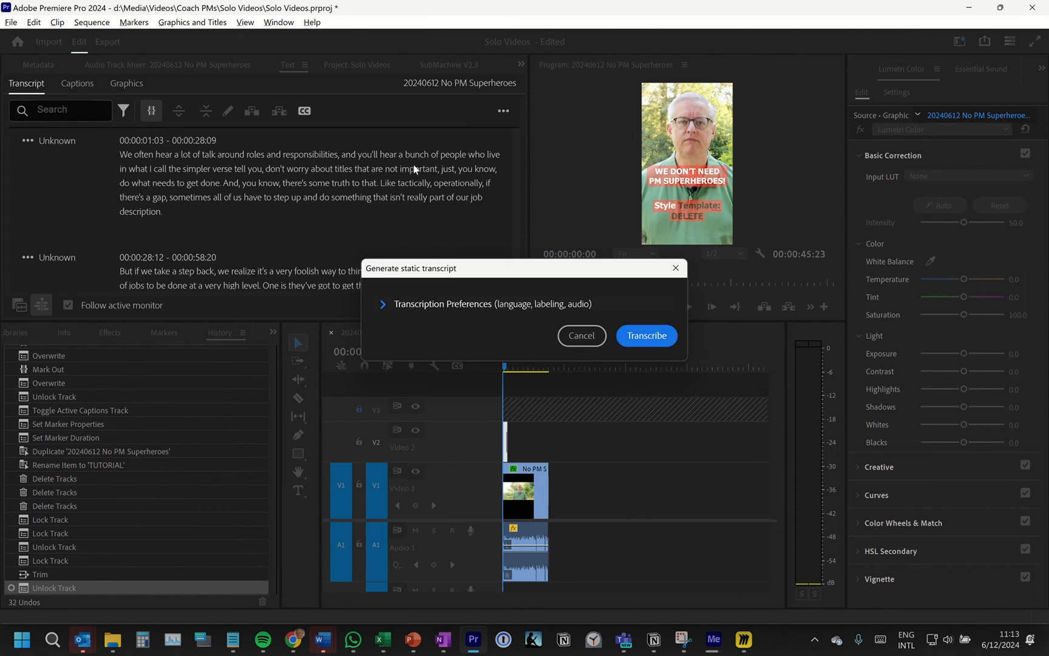
click(646, 336)
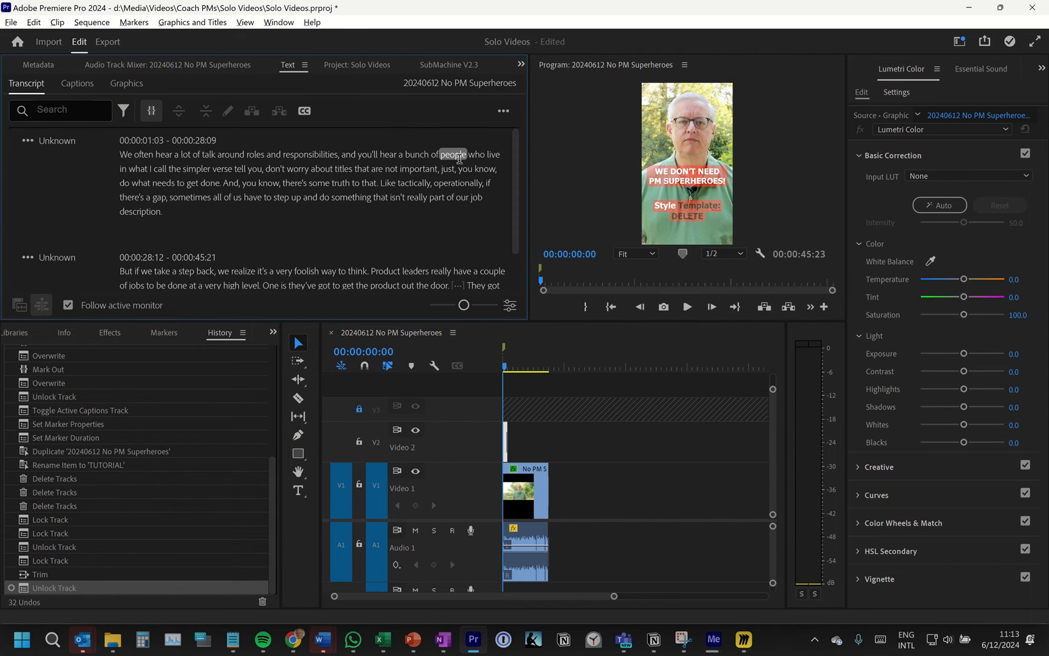
click(78, 84)
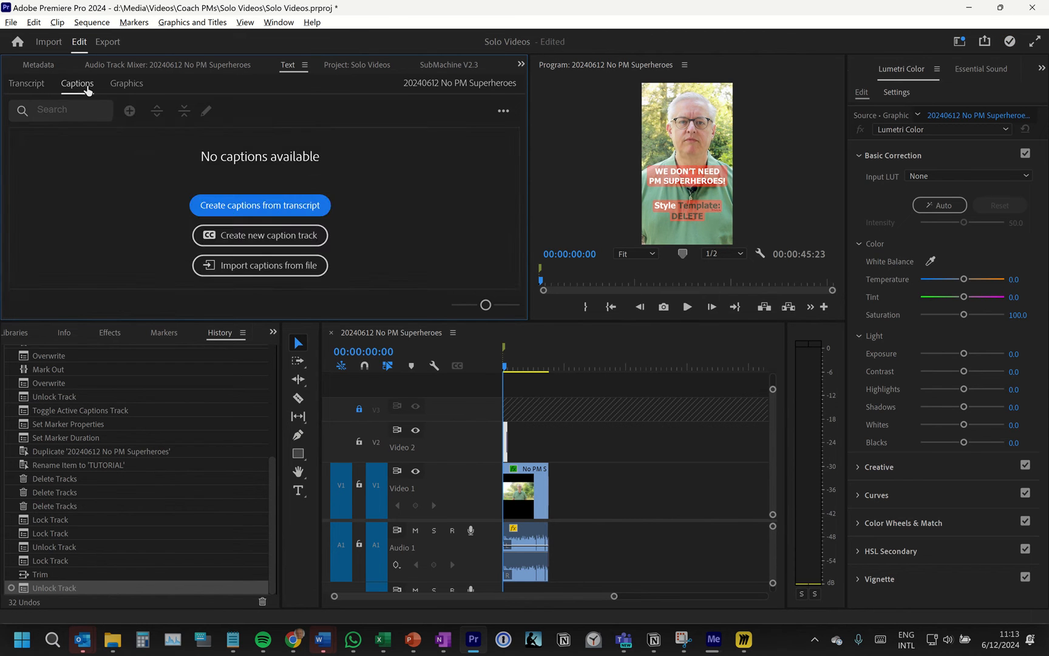
click(268, 211)
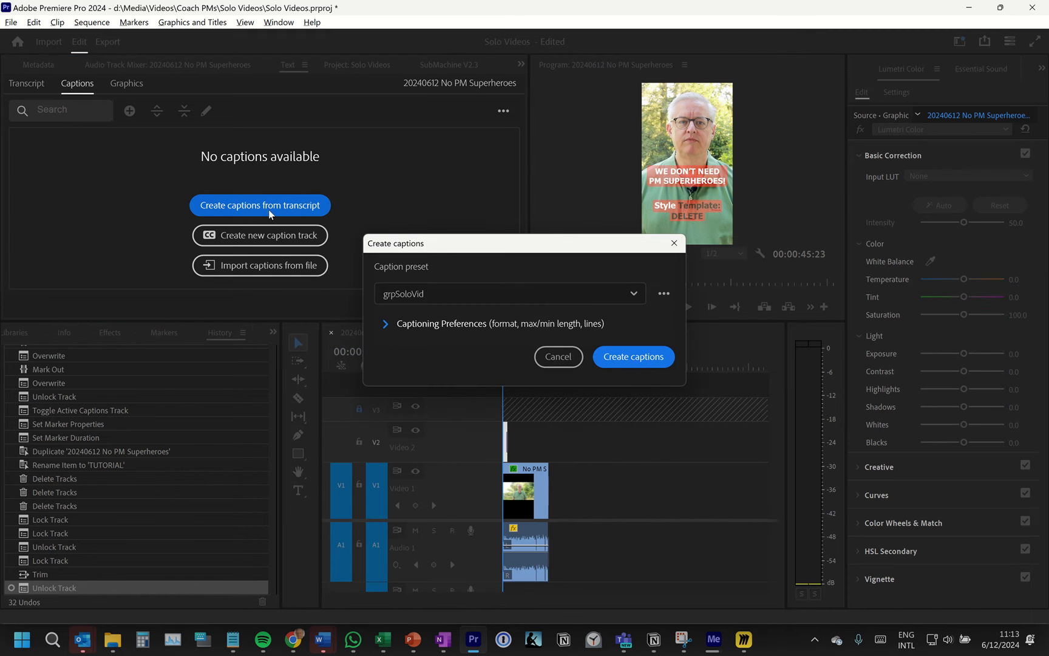
click(635, 296)
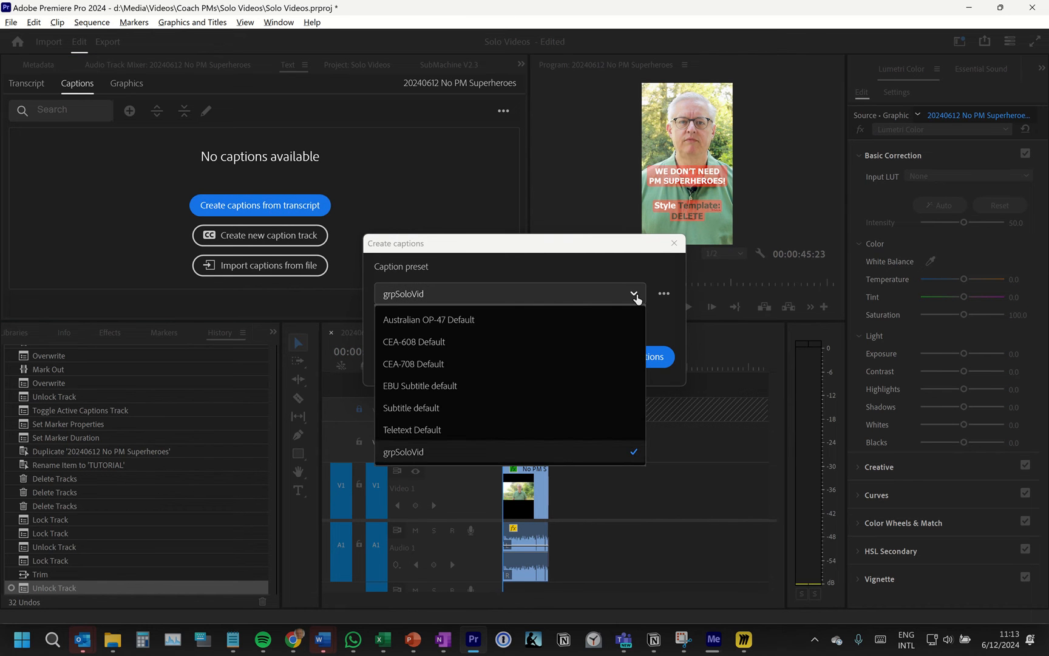
click(635, 297)
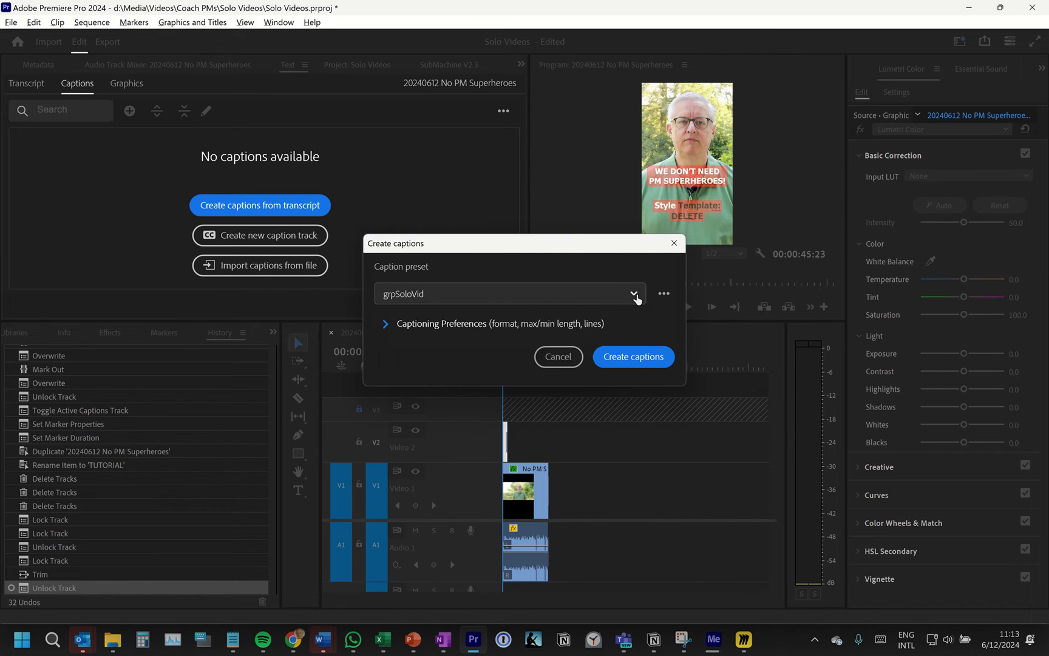
click(385, 325)
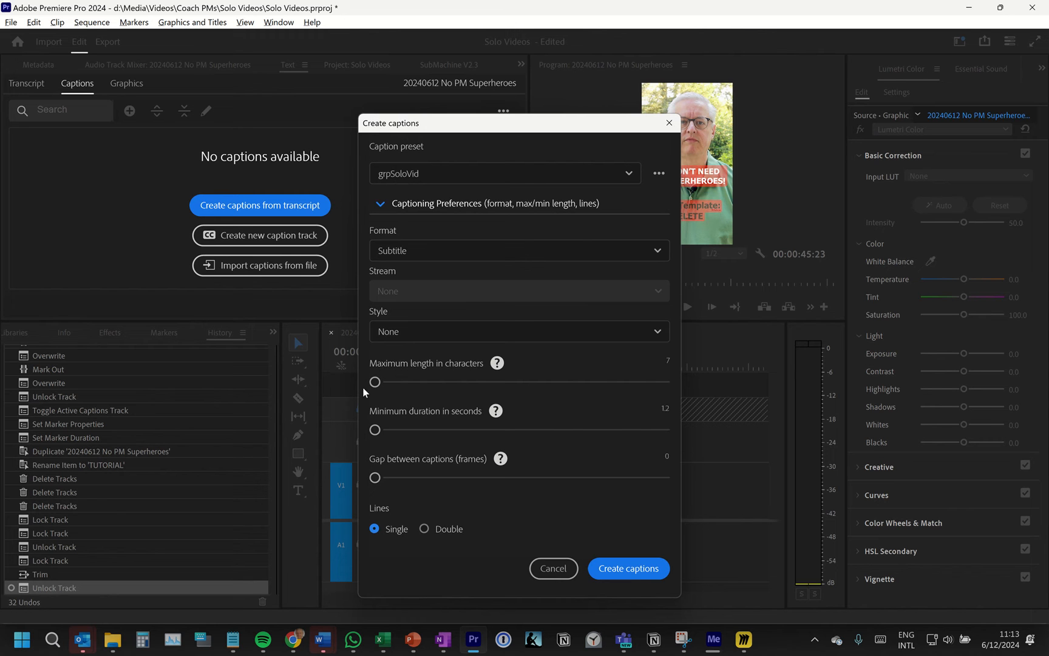
click(547, 576)
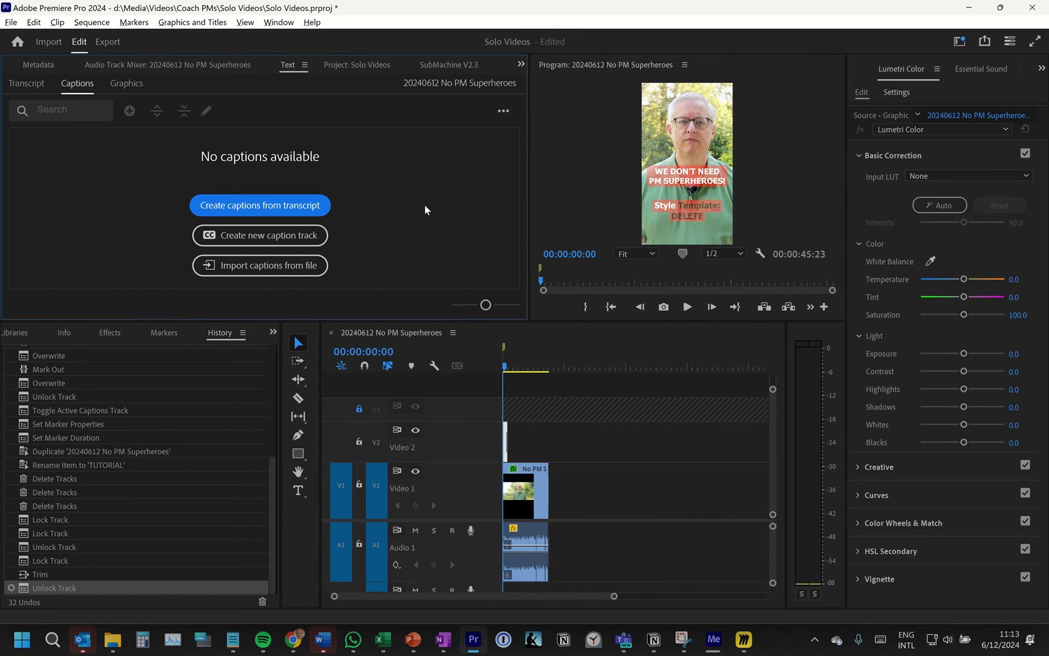
Create captions from the transcript using the grpSoloVid preset, with Subtitle format, 7-character maximum length, 1.2-second minimum duration and single lines.
click(238, 205)
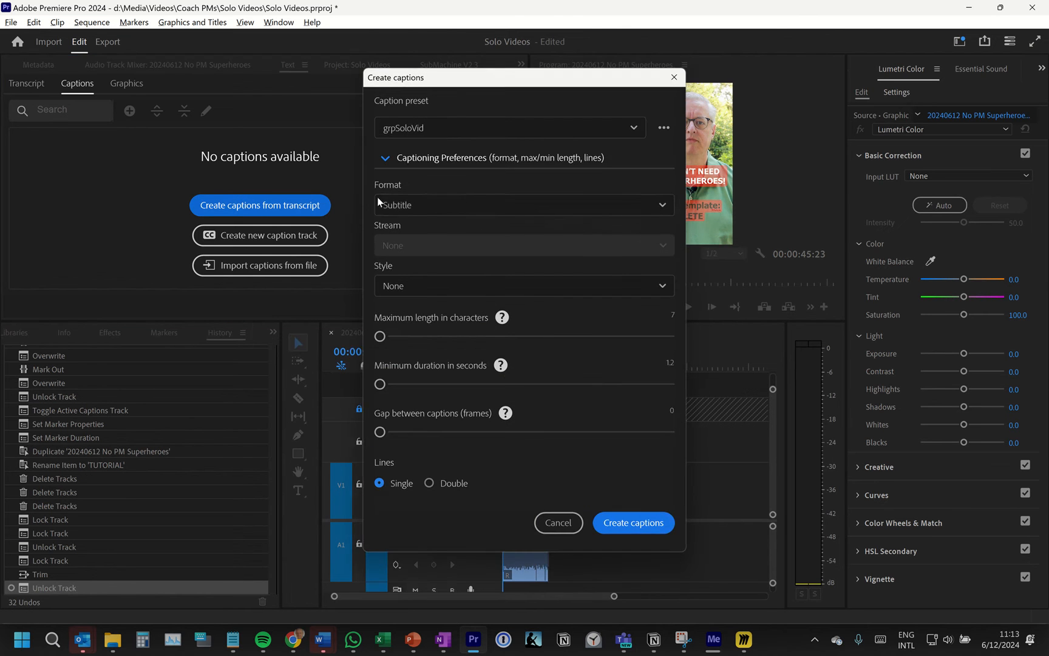
click(637, 526)
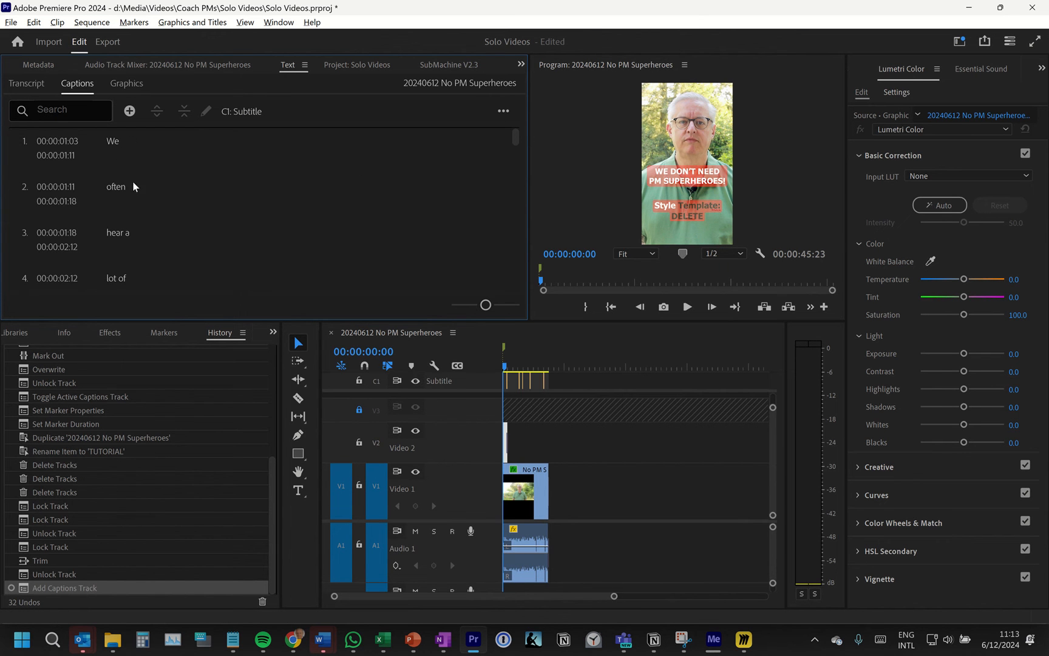
Export the captions to an SRT file named 20240612 No PM Superheroes Short.srt in the Captions folder.
click(504, 116)
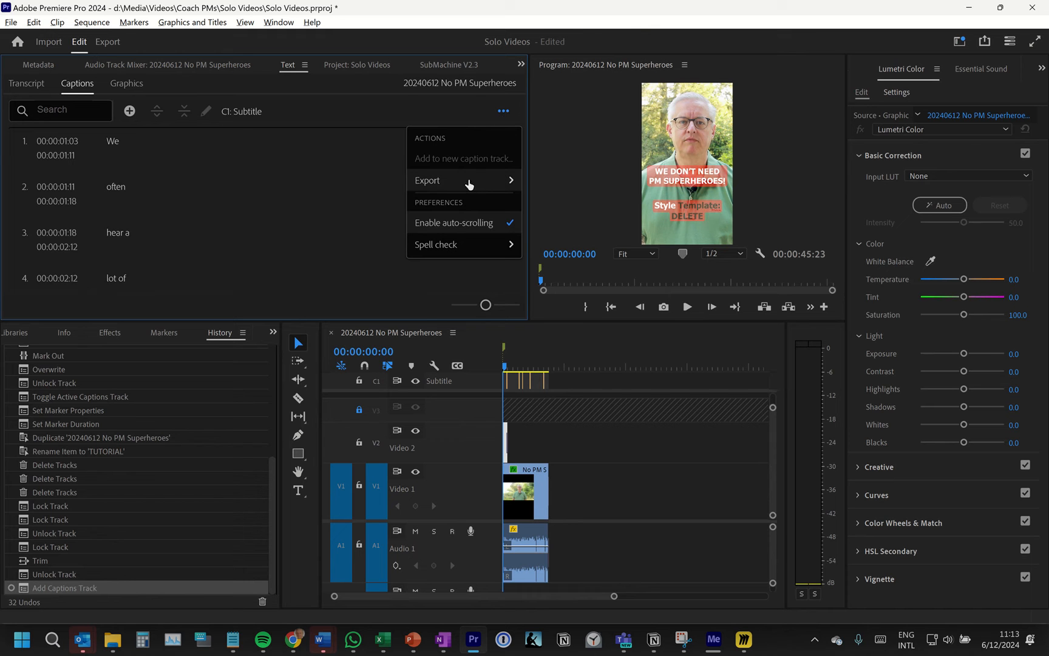
mouse_move(464, 180)
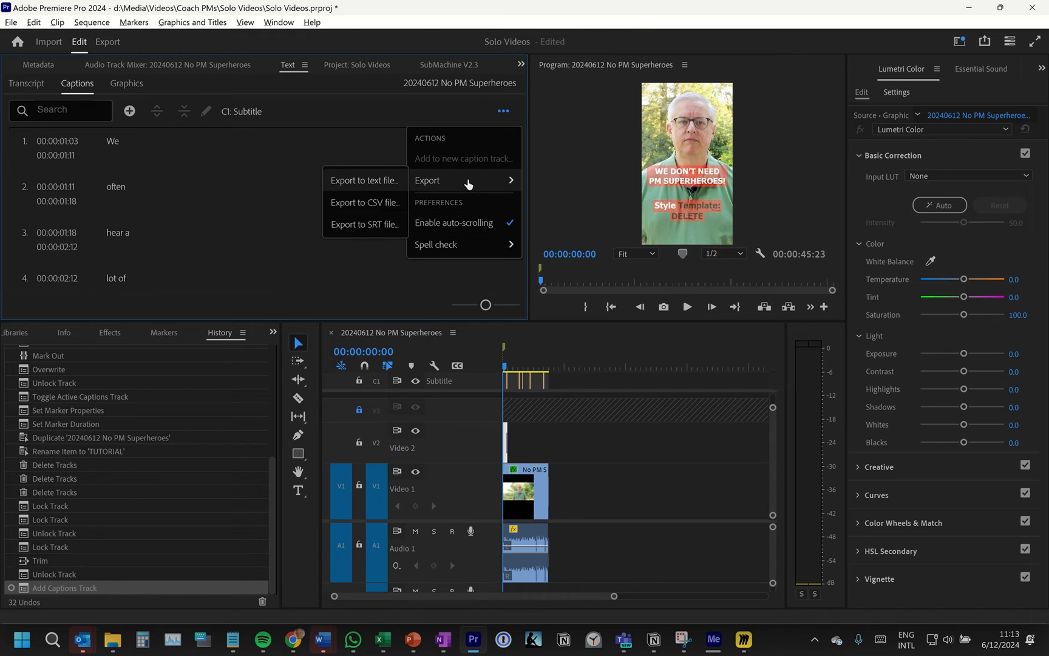
click(349, 224)
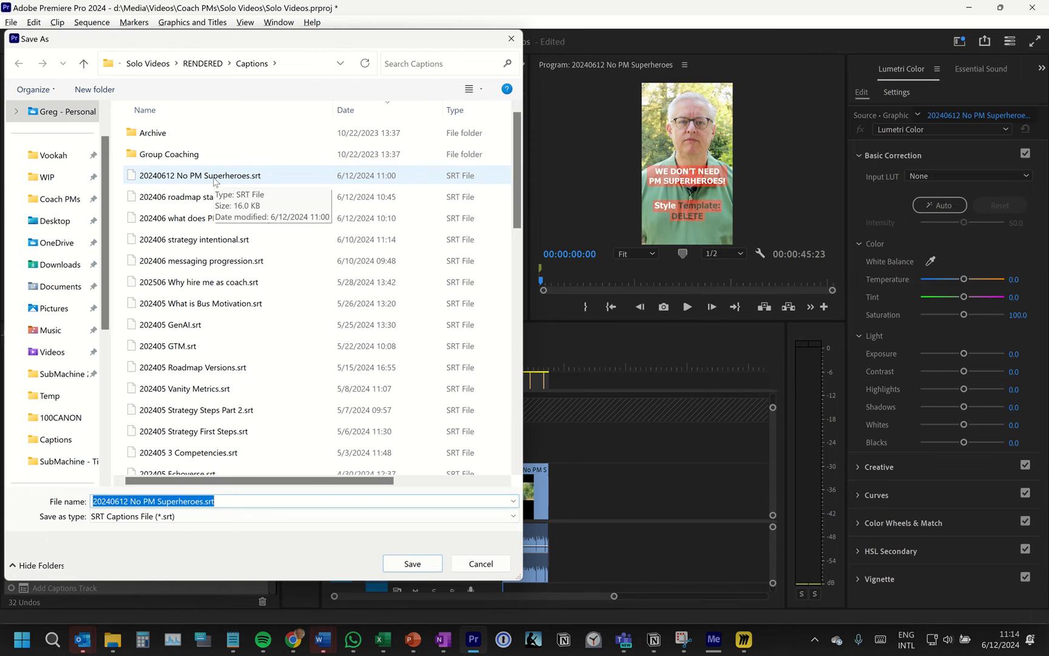
click(203, 501)
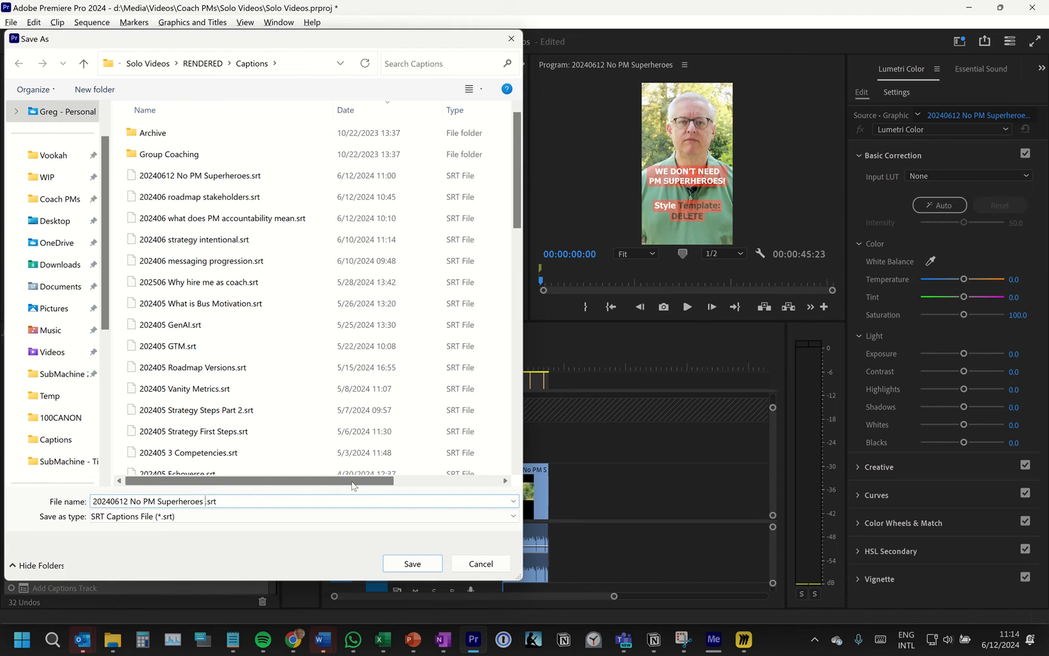
text(Short)
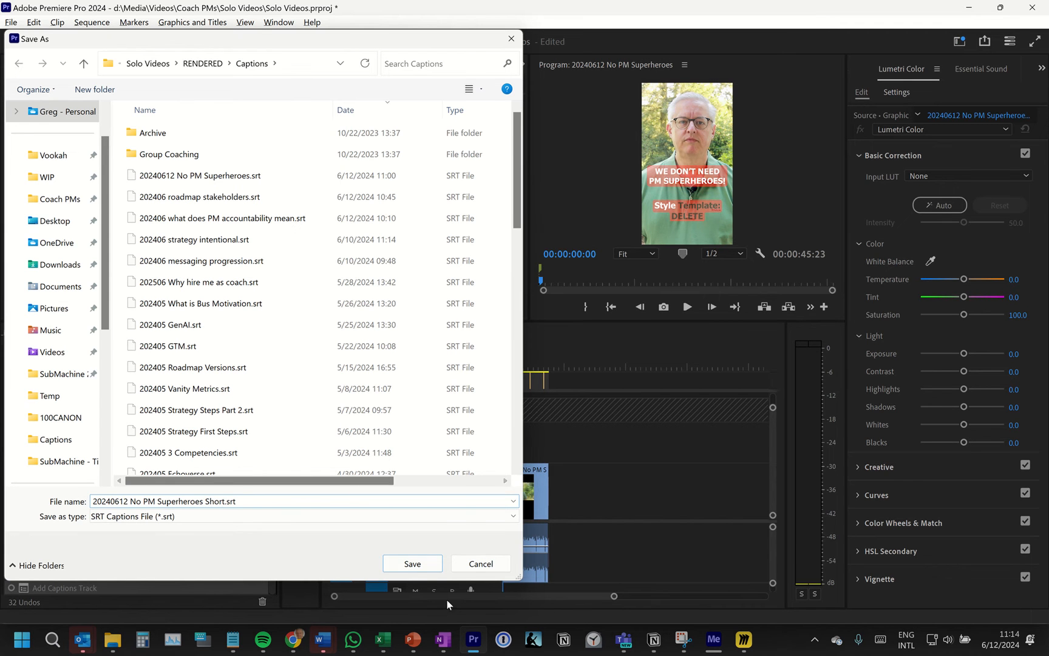
click(415, 565)
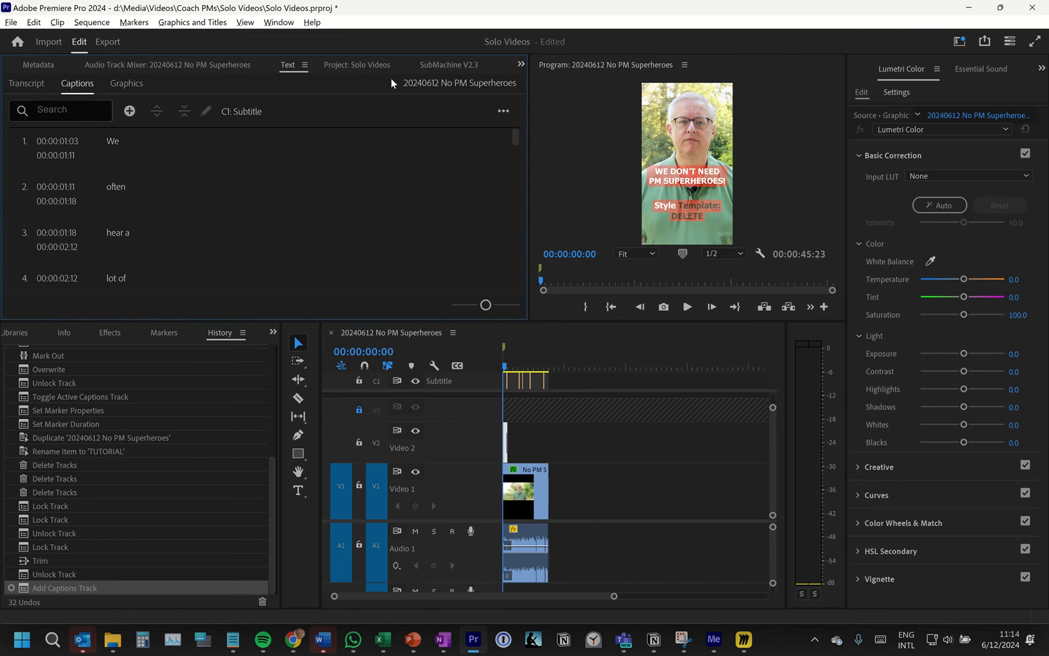
Bring up the SubMachine V2.3 extension and open its Workflow page.
click(276, 24)
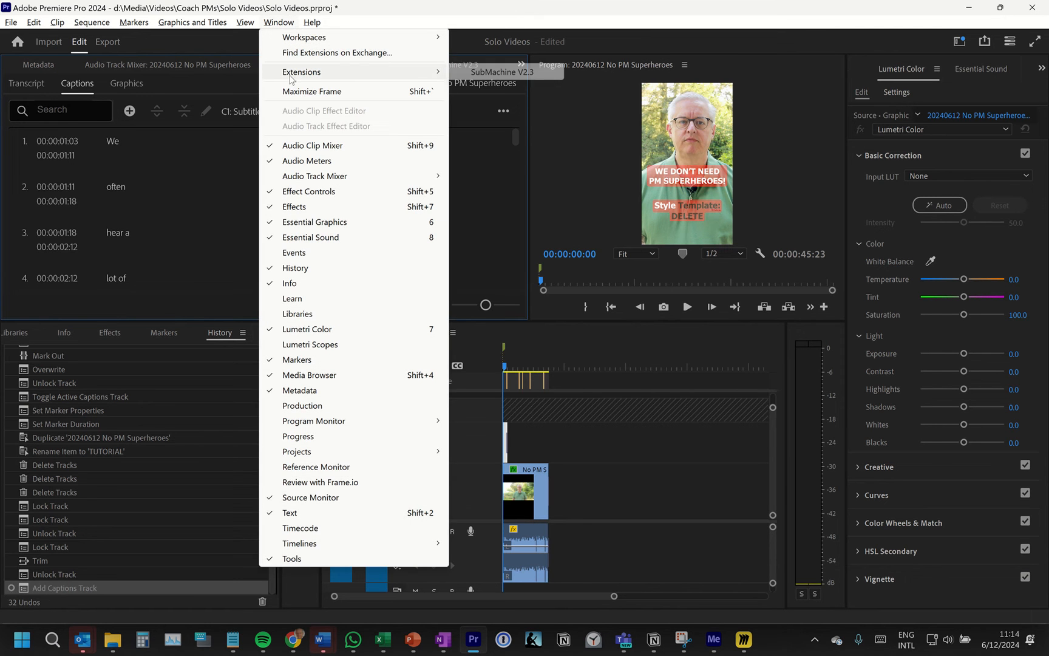
click(462, 31)
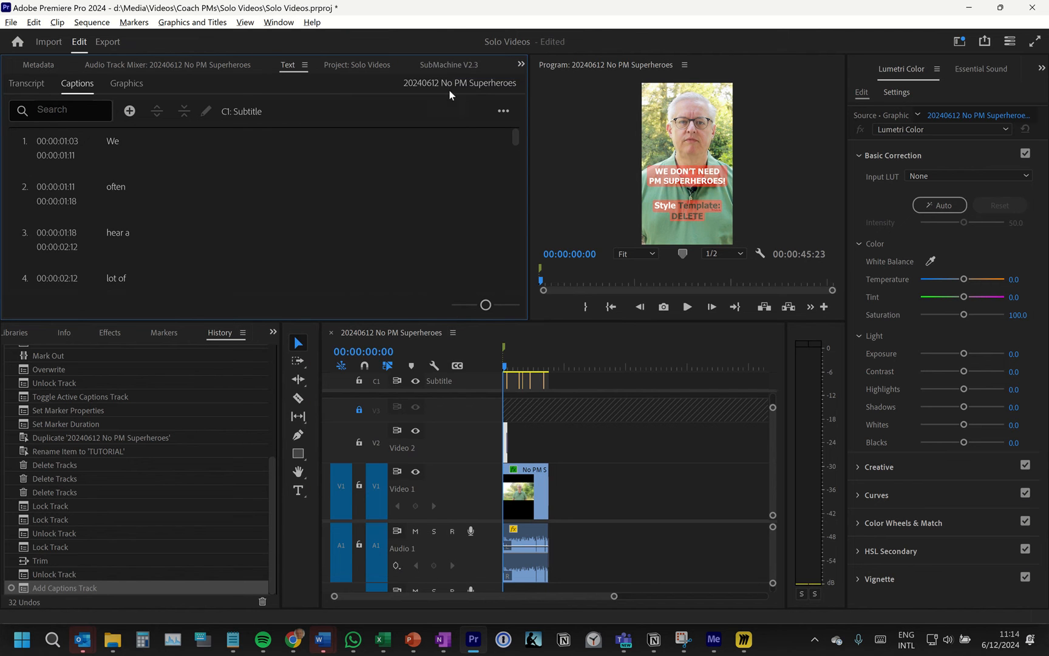
click(452, 64)
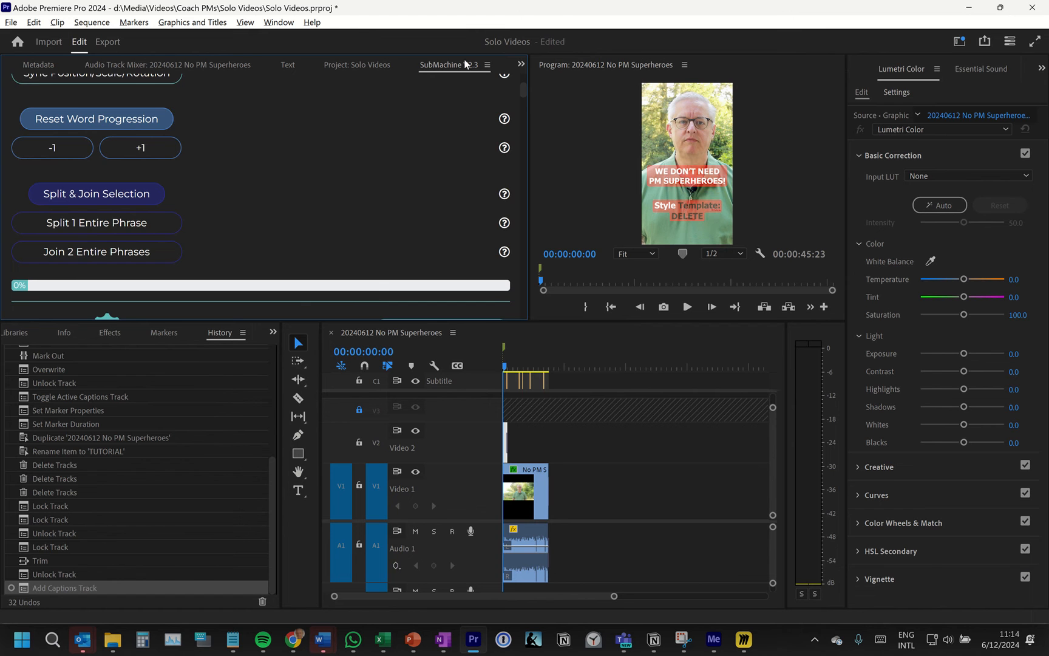
scroll(525, 89, up, 3)
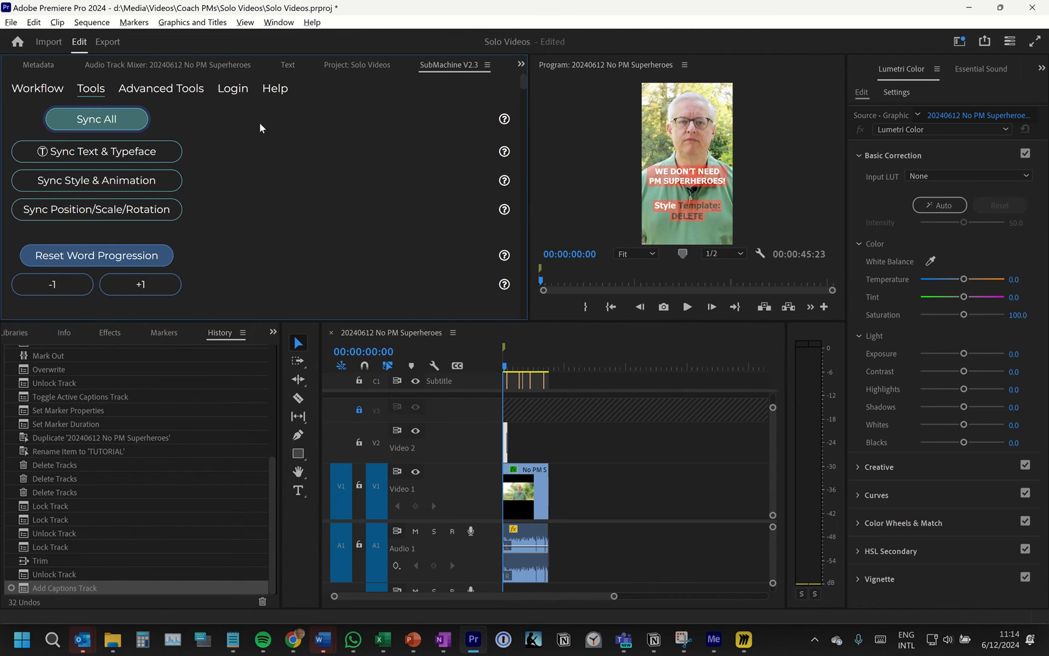
click(235, 92)
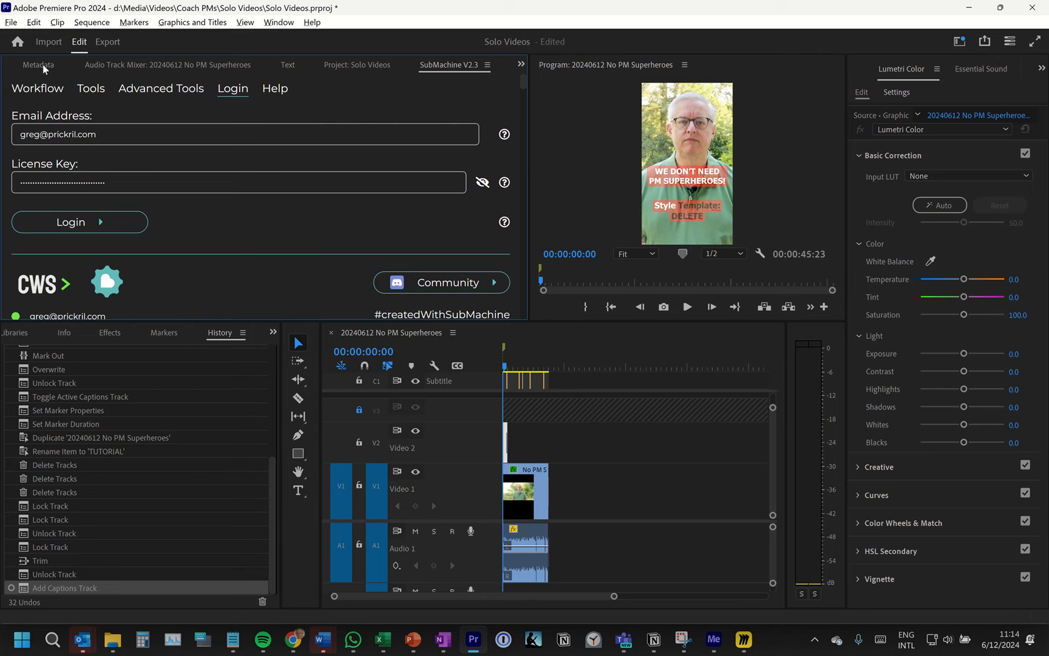
click(47, 91)
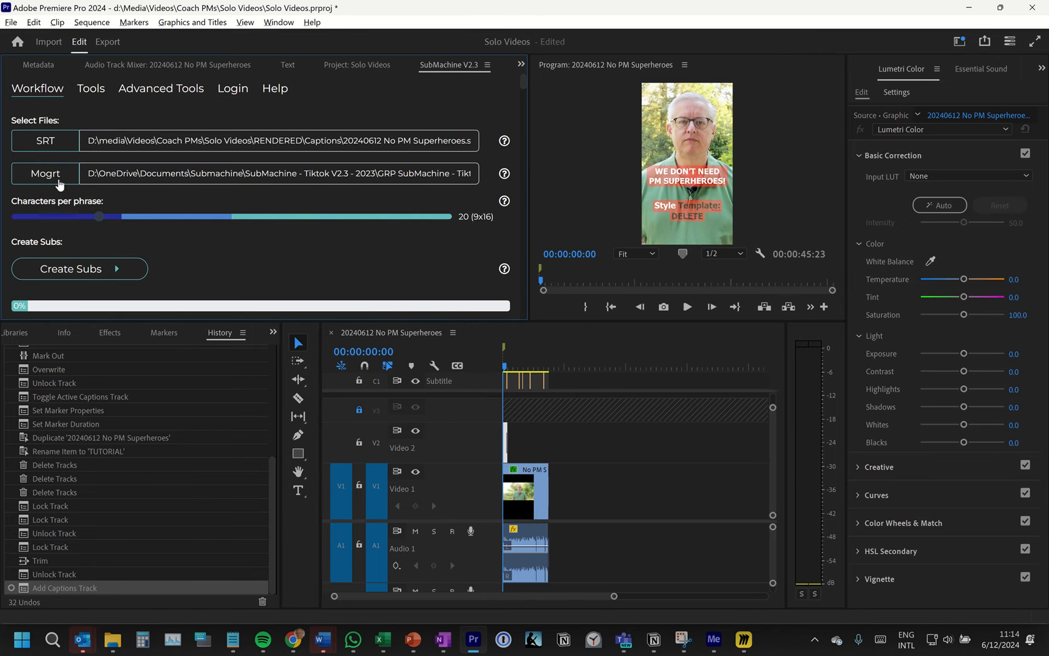
Load 20240612 No PM Superheroes Short.srt as the SRT file for the SubMachine workflow.
click(46, 143)
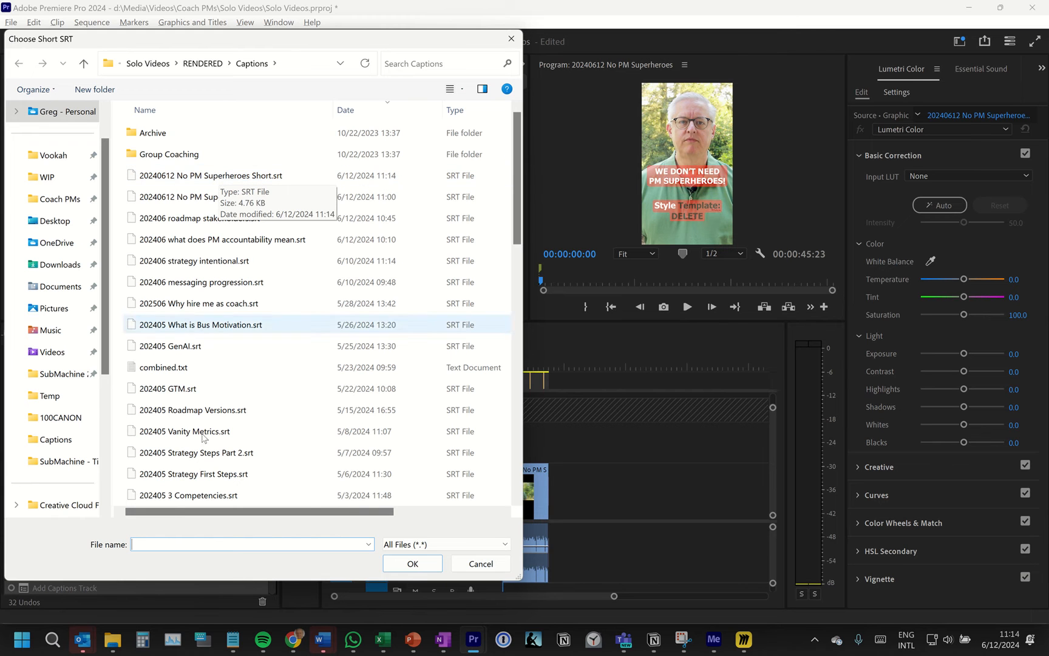
mouse_move(473, 648)
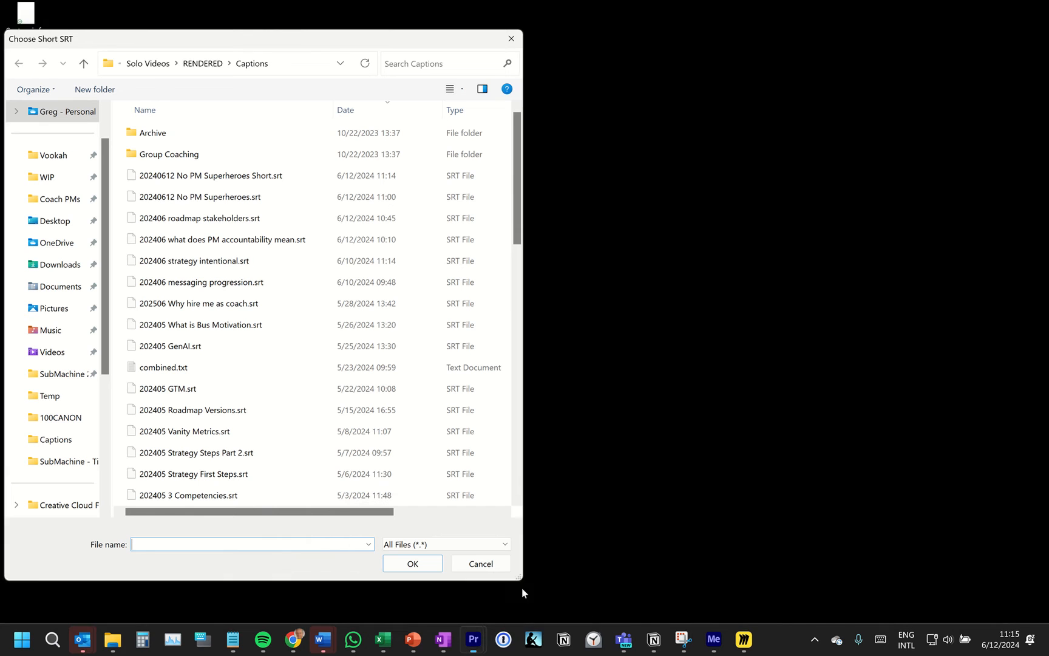
click(525, 590)
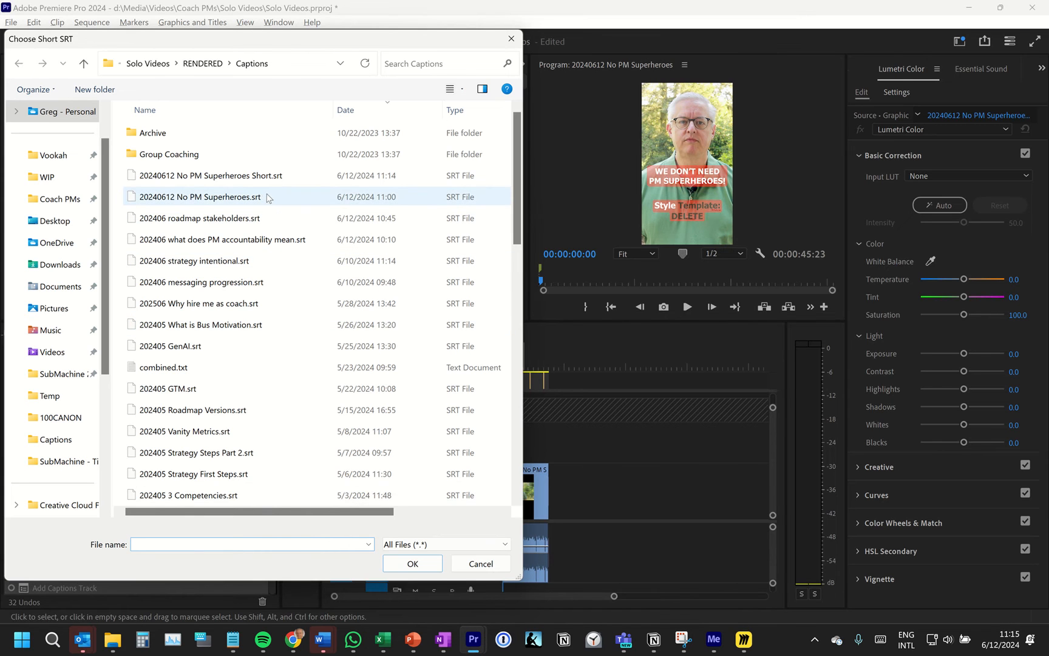
double_click(187, 176)
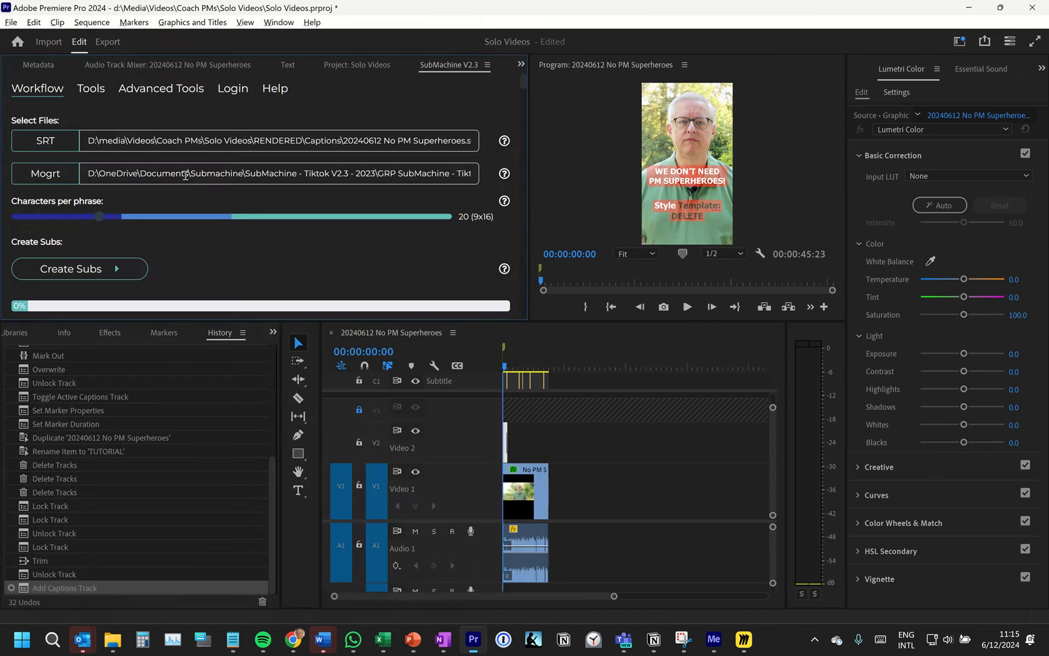
Load the GRP SubMachine - Tiktok V2.3 - 2023 template from the SubMachine - Tiktok V2.3 - 2023 folder as the Mogrt file.
click(51, 182)
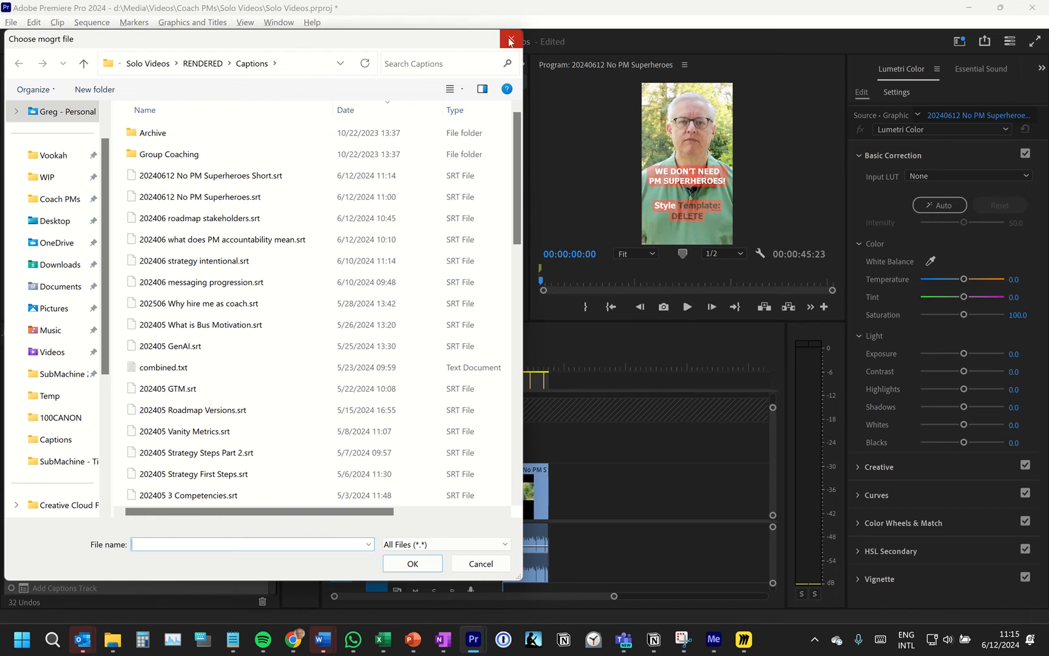
click(288, 71)
text(d)
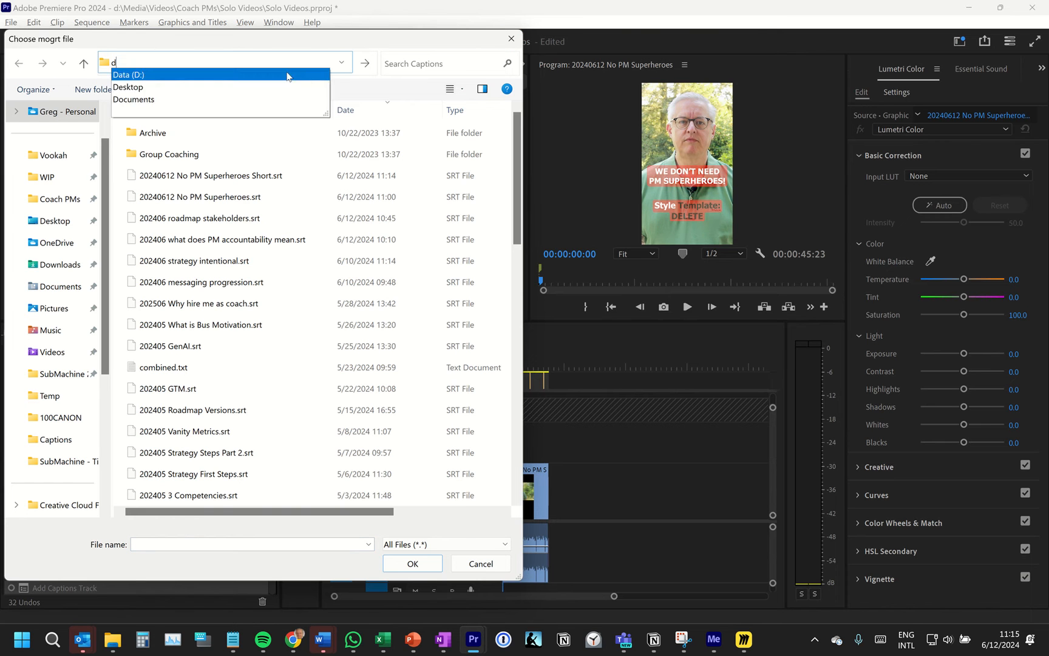
text(tsub)
key(Return)
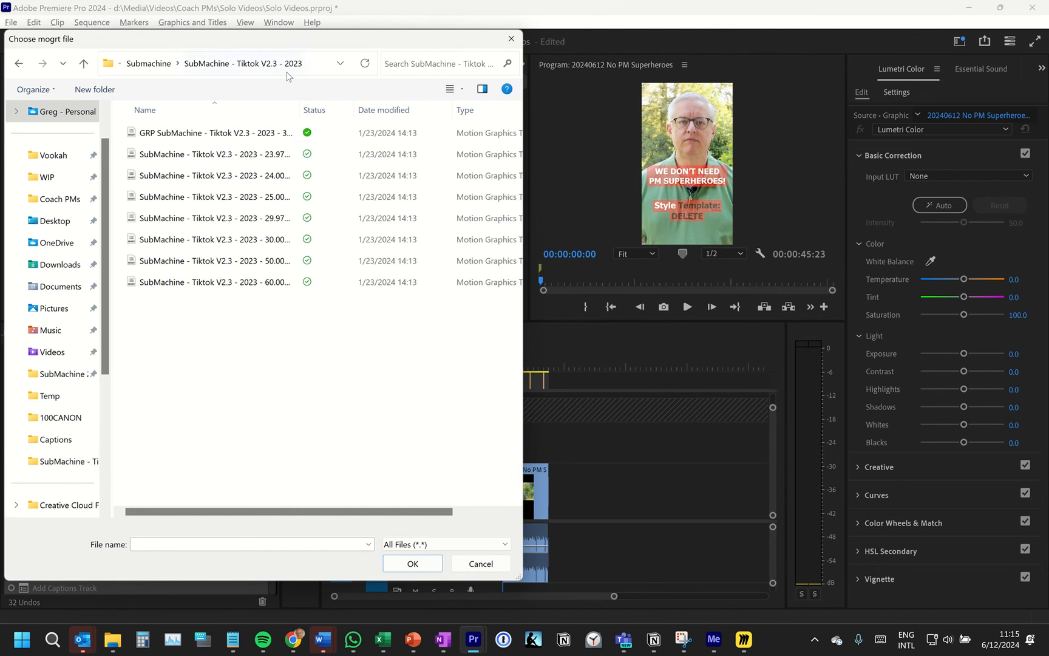
double_click(193, 132)
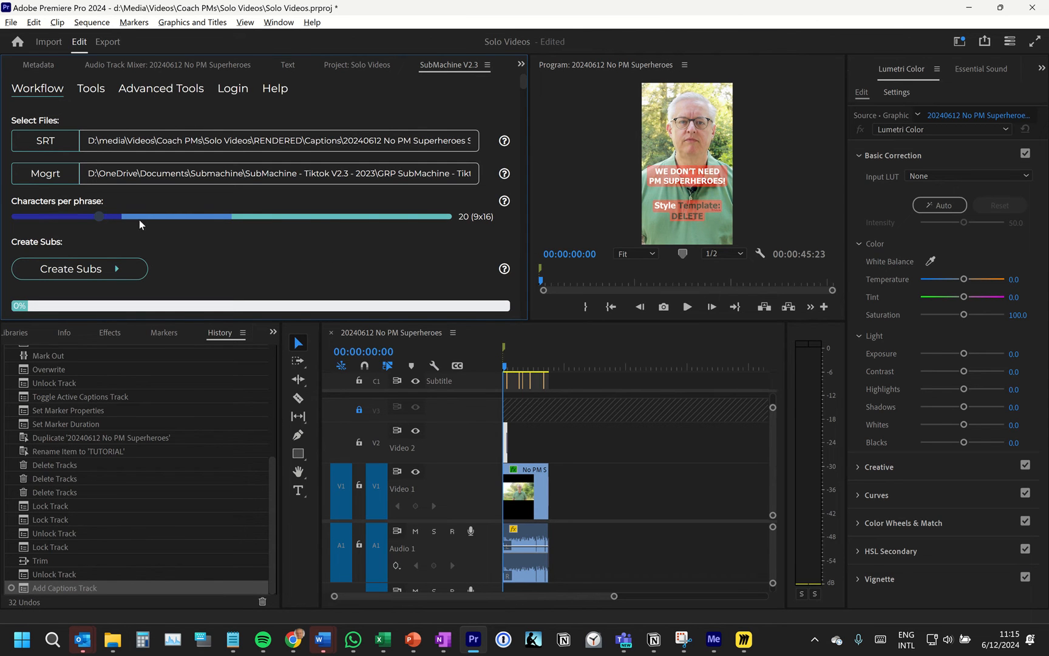
Set the characters per phrase to 17 for the subtitles.
drag(100, 217, 86, 218)
scroll(267, 249, down, 2)
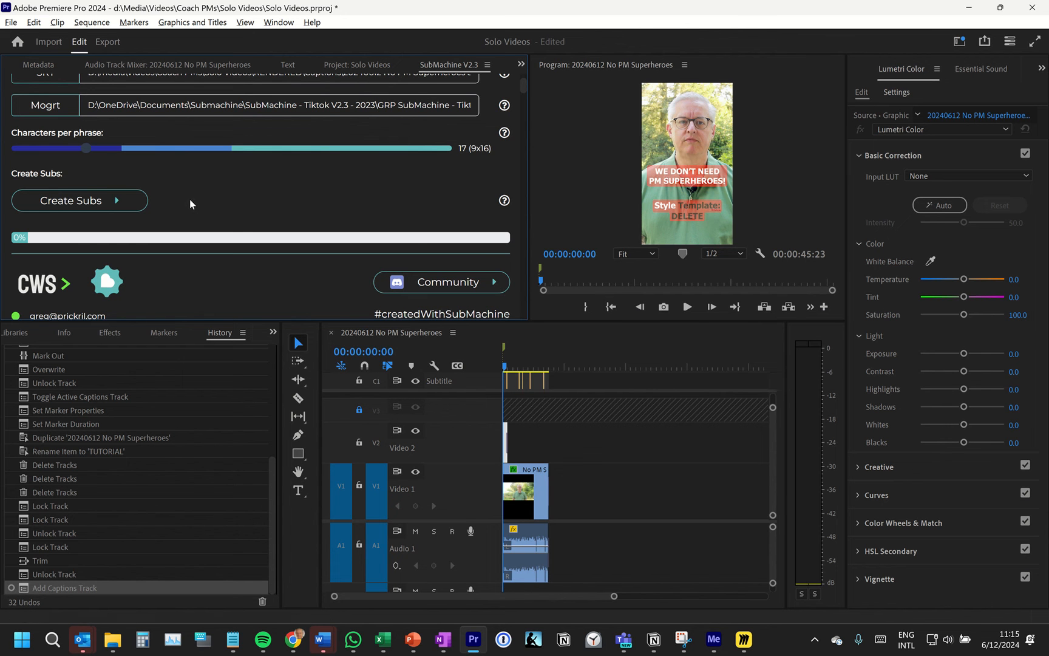
Create the animated subtitles from the loaded SRT and Mogrt files and bring the generated subtitle tracks into view in the timeline.
click(78, 206)
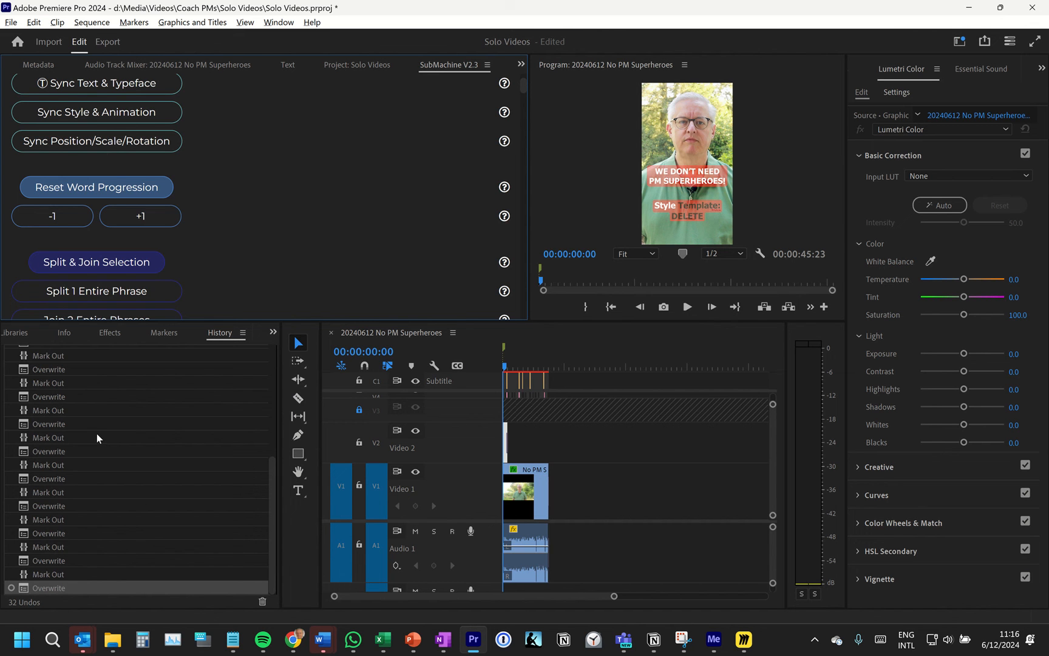
drag(423, 396, 424, 412)
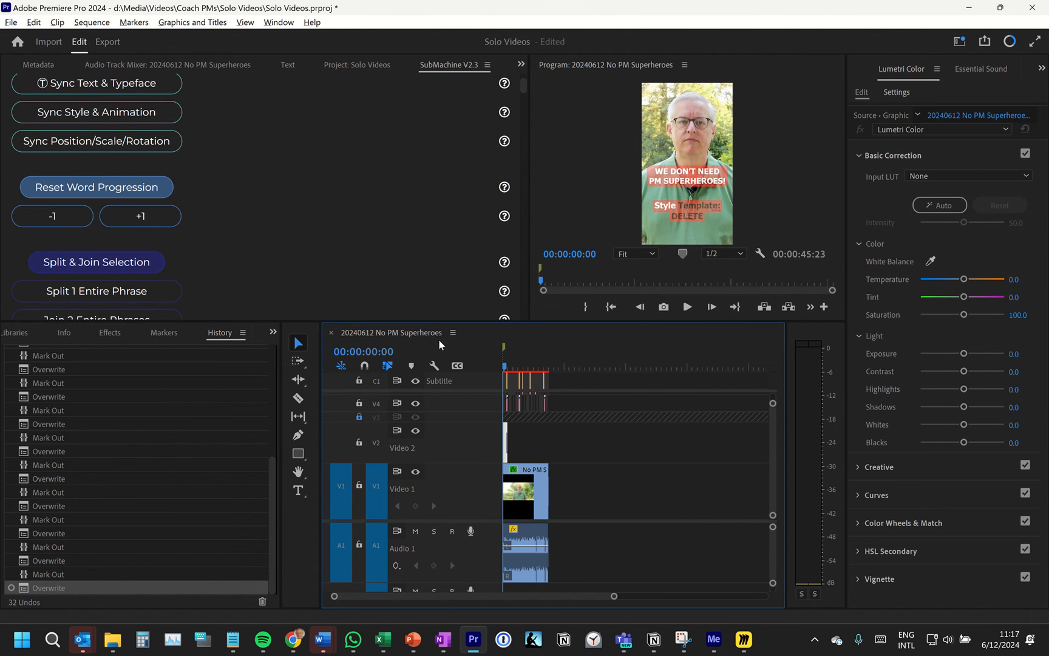
double_click(411, 336)
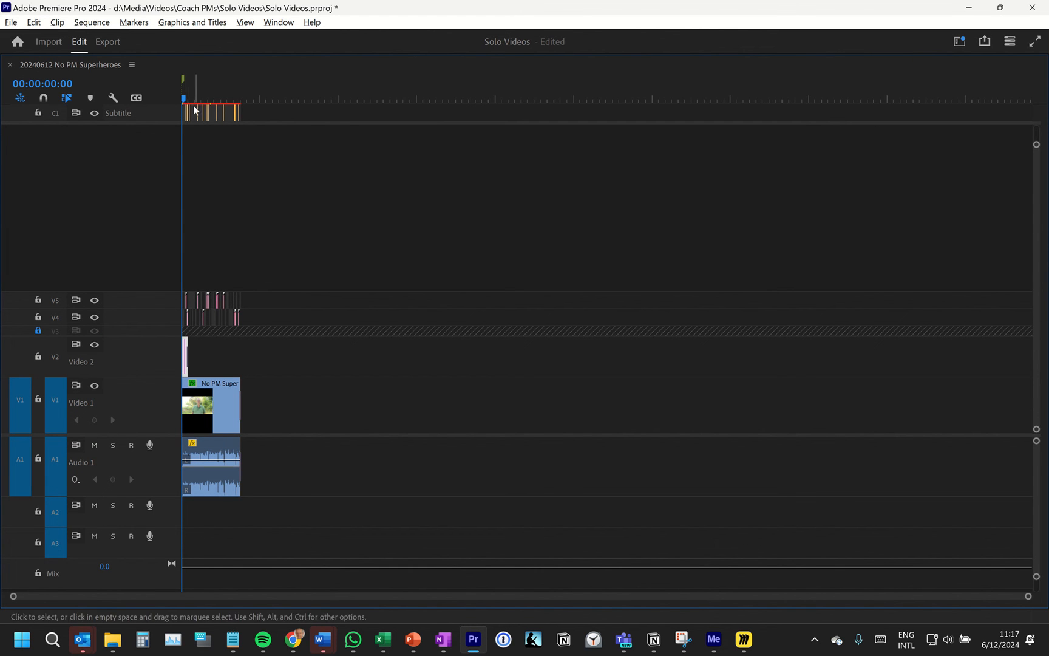
double_click(74, 65)
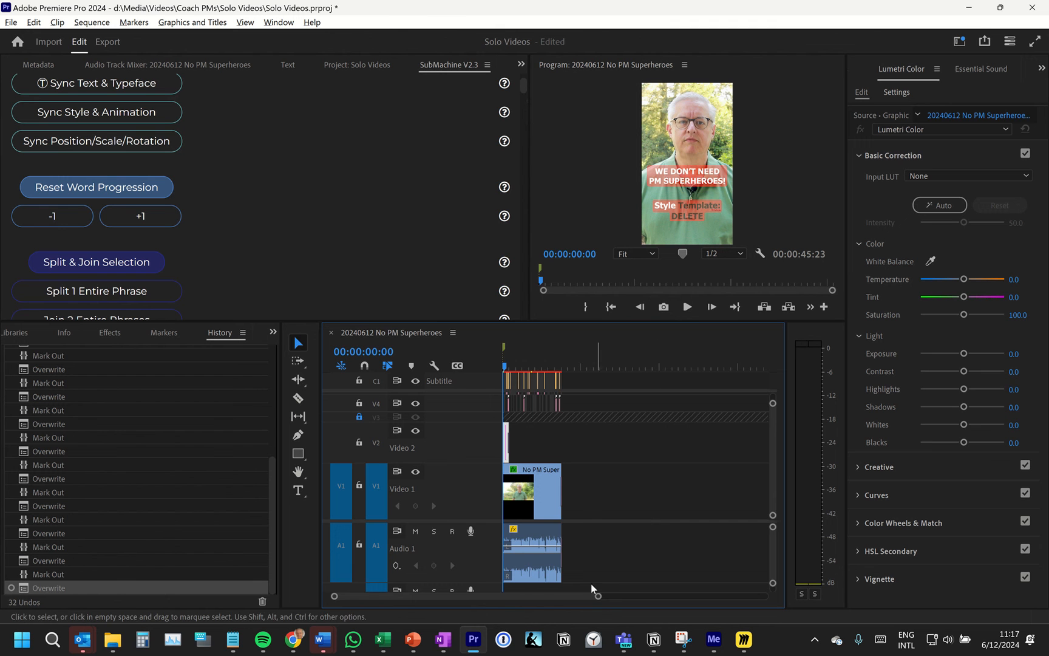
Preview the generated subtitles over about the first two seconds of the video.
drag(598, 597, 520, 600)
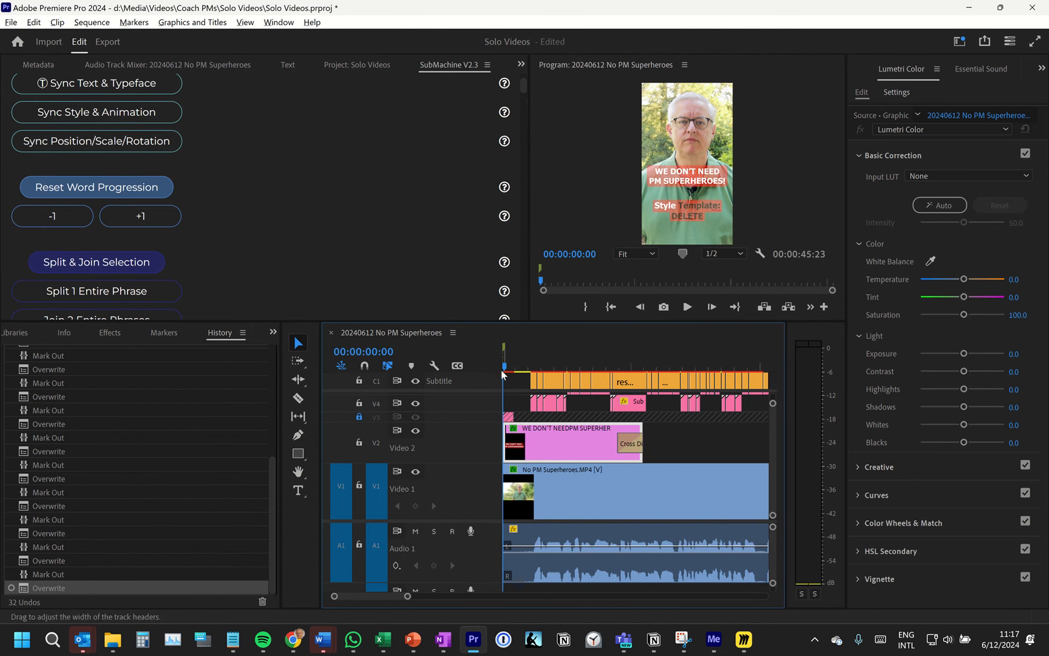
drag(506, 368, 555, 369)
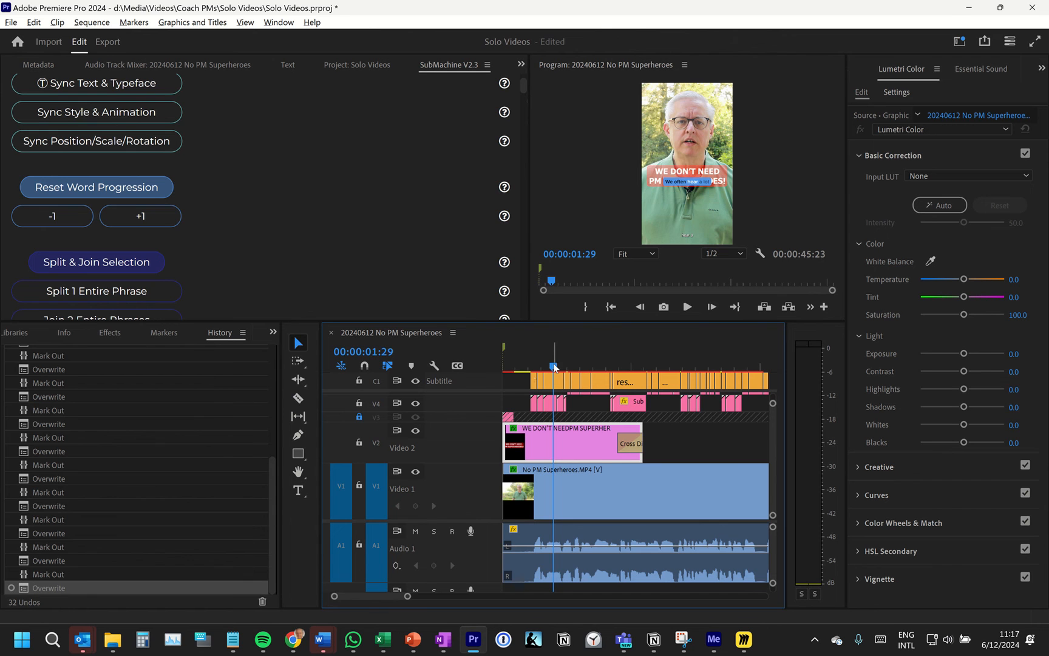
drag(555, 366, 507, 367)
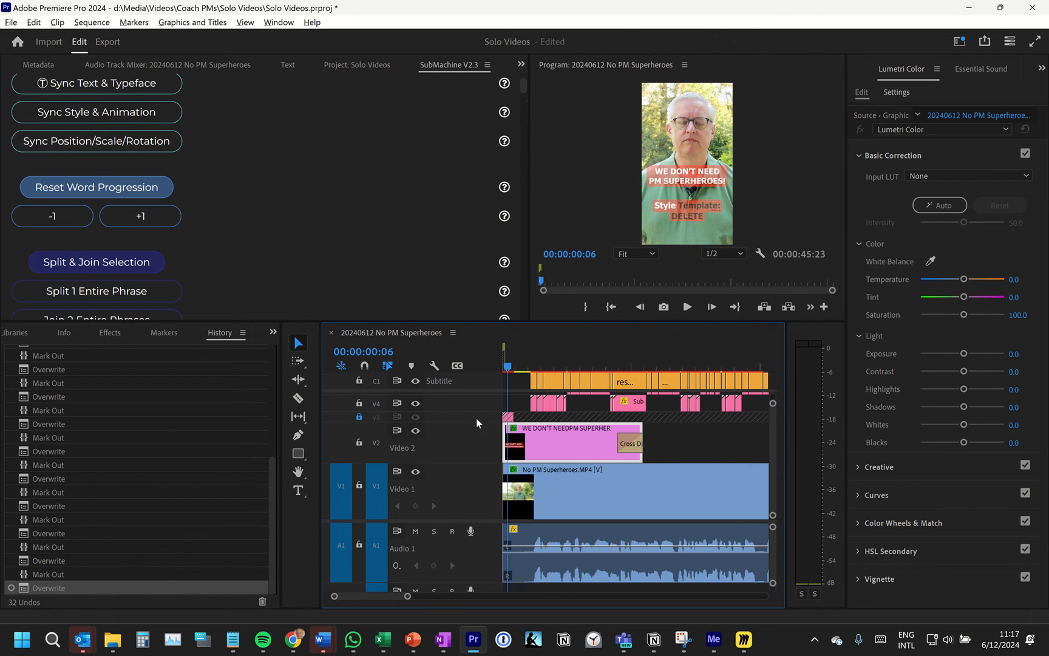
Unlock track V3 and use Sync All to apply its style template clip to all the generated subtitle clips above it.
click(359, 418)
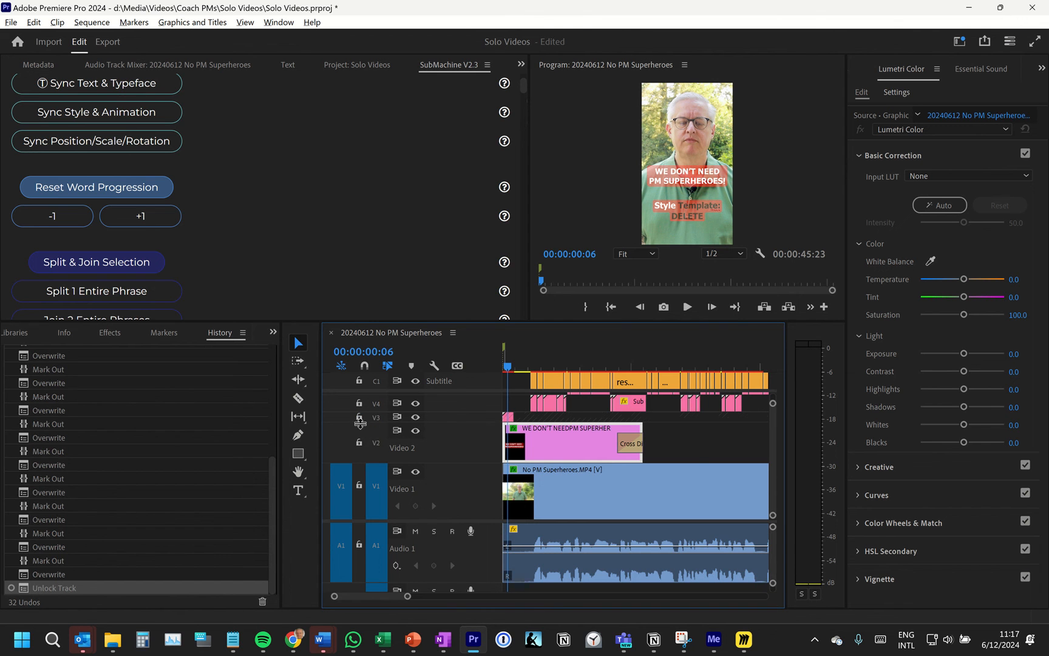
click(509, 418)
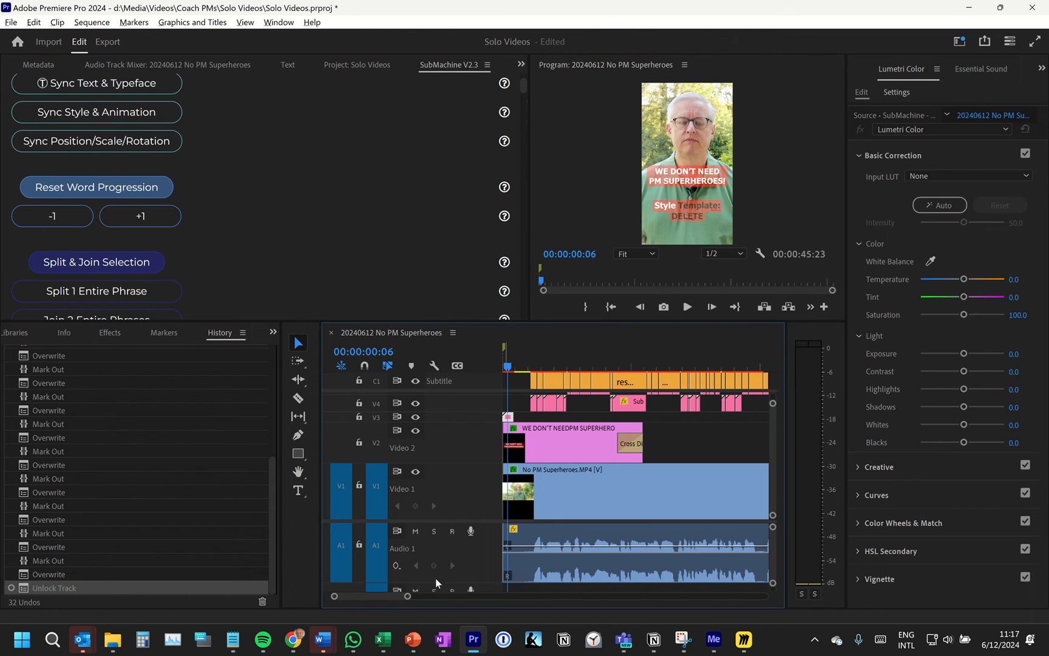
drag(405, 601, 539, 599)
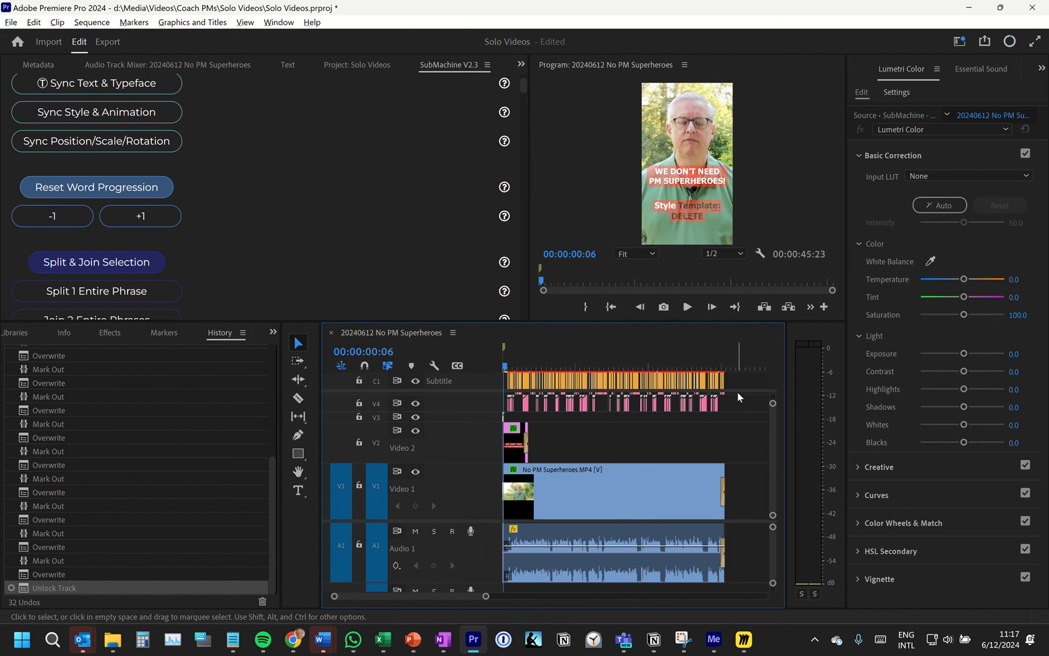
drag(737, 393, 507, 419)
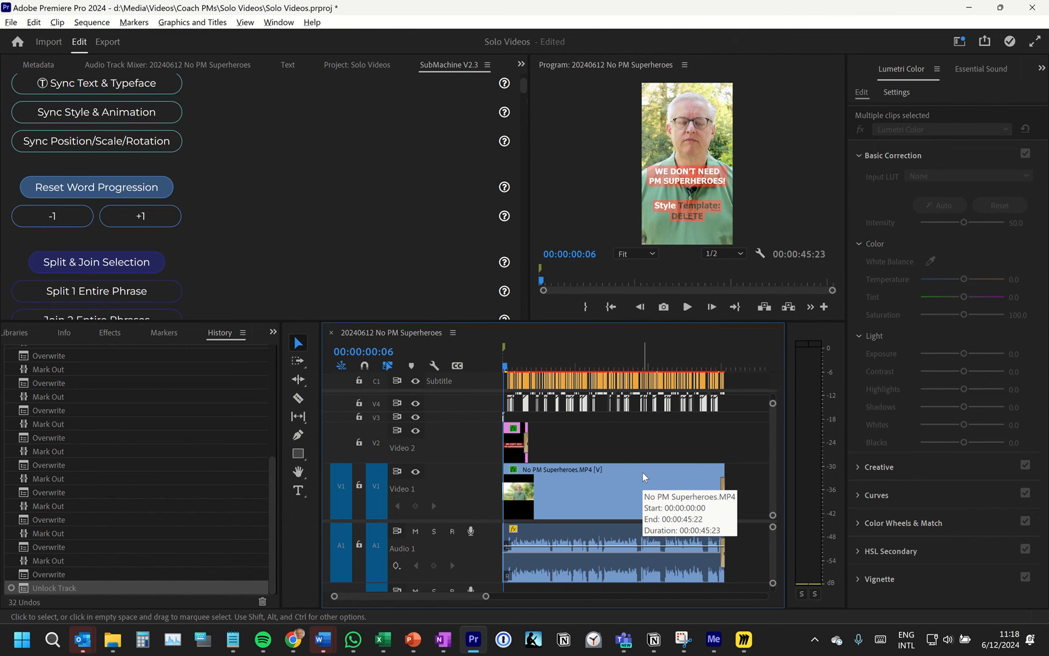
scroll(333, 131, up, 2)
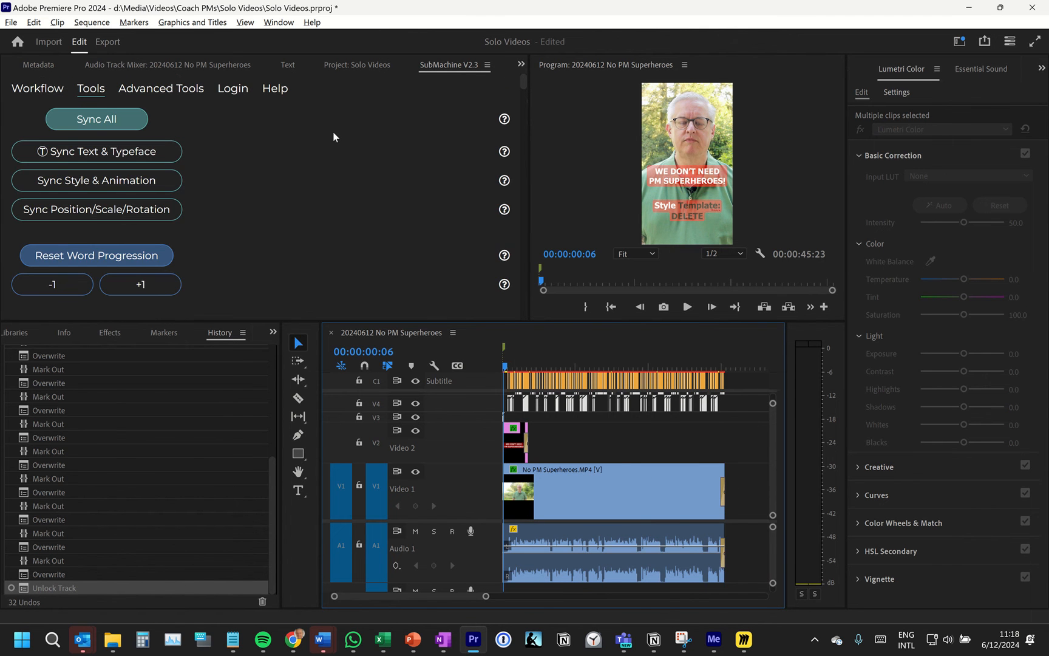
click(53, 92)
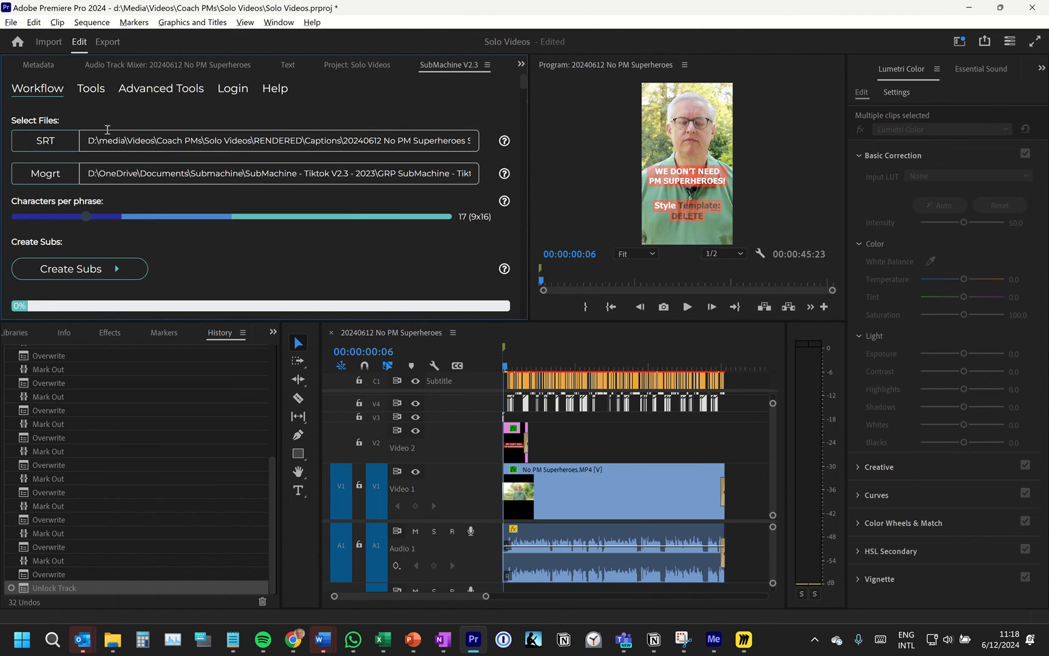
click(91, 89)
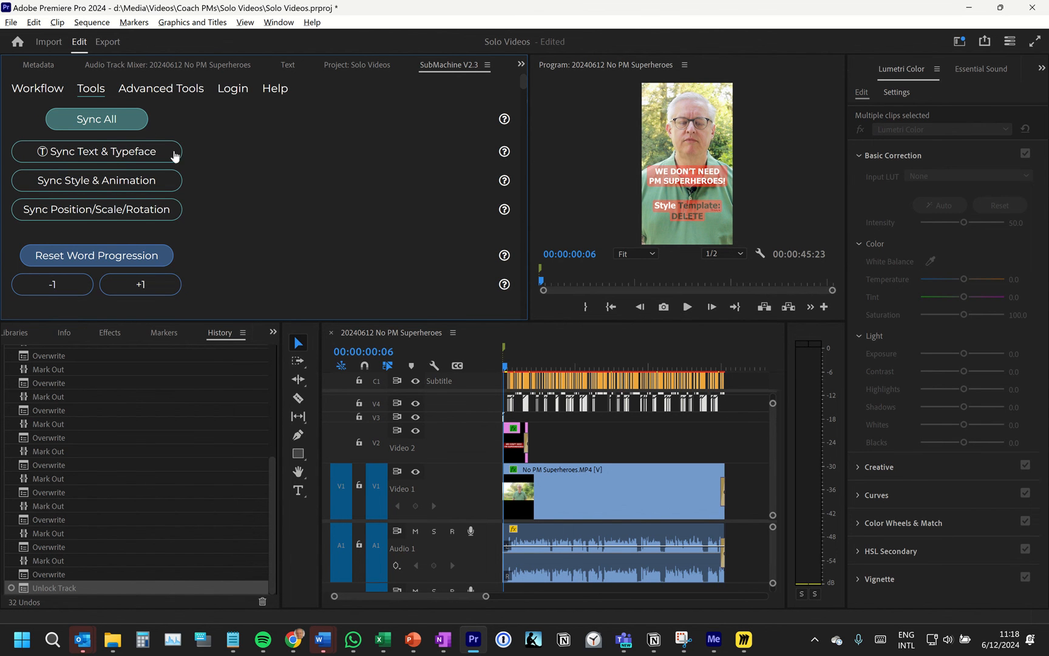
click(109, 122)
drag(522, 84, 525, 100)
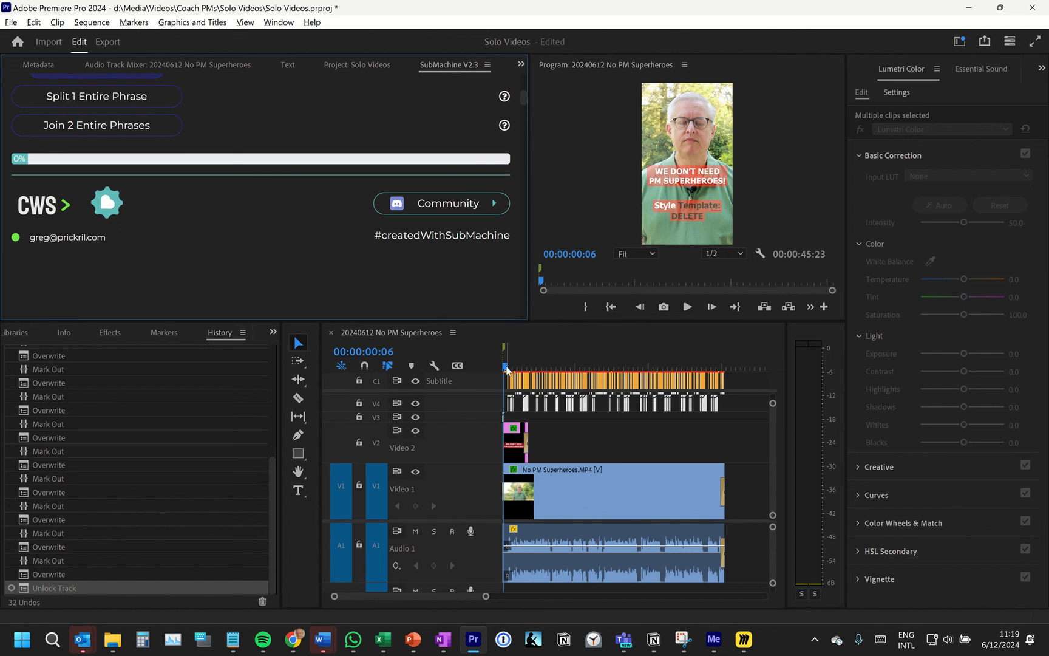
Return to the start of the sequence, enlarge track V3 and delete the style template clip from it.
drag(507, 369, 486, 445)
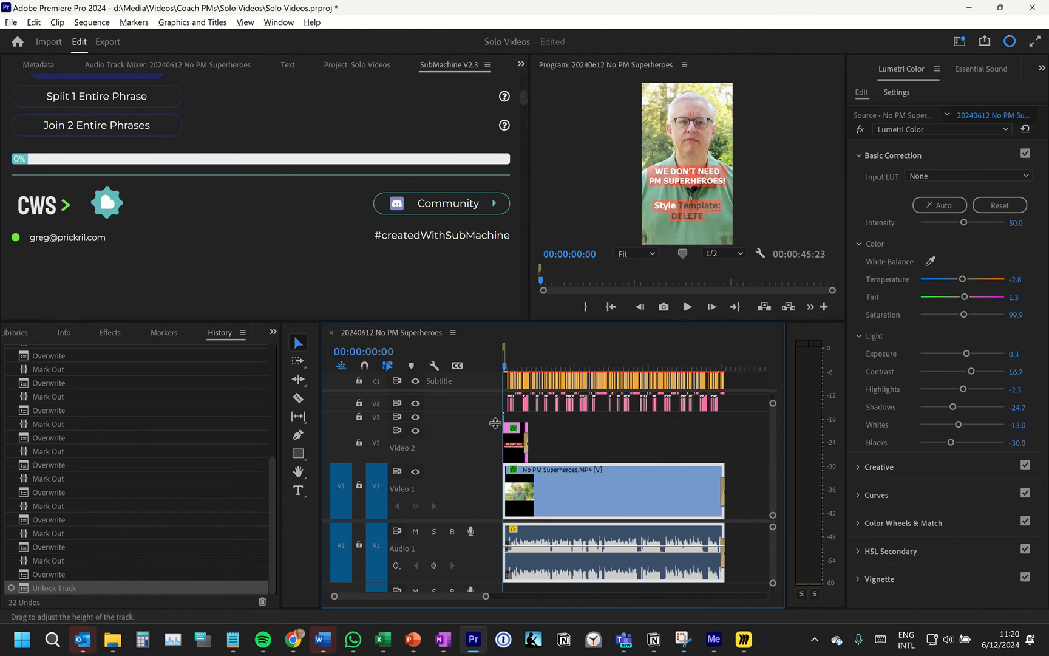
drag(495, 450, 494, 407)
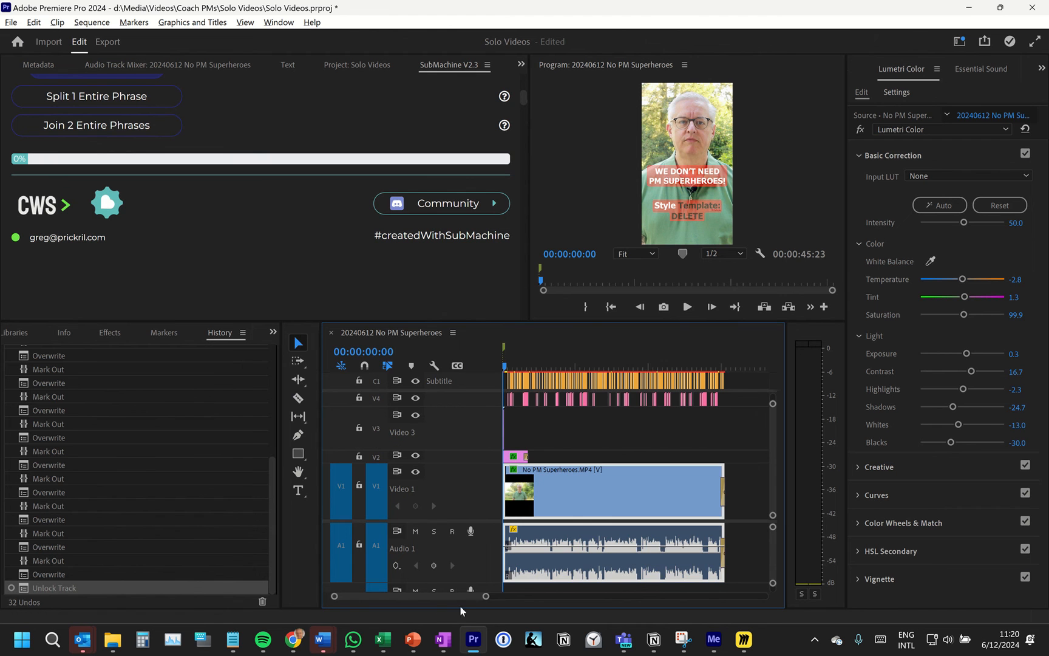
drag(486, 595, 400, 595)
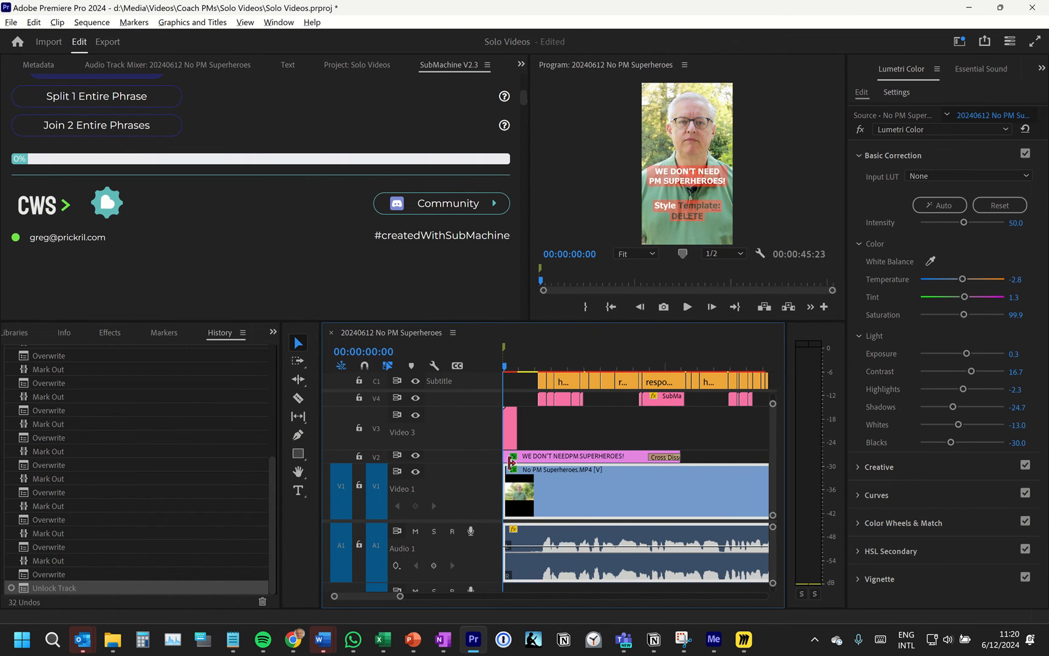
click(512, 443)
key(Delete)
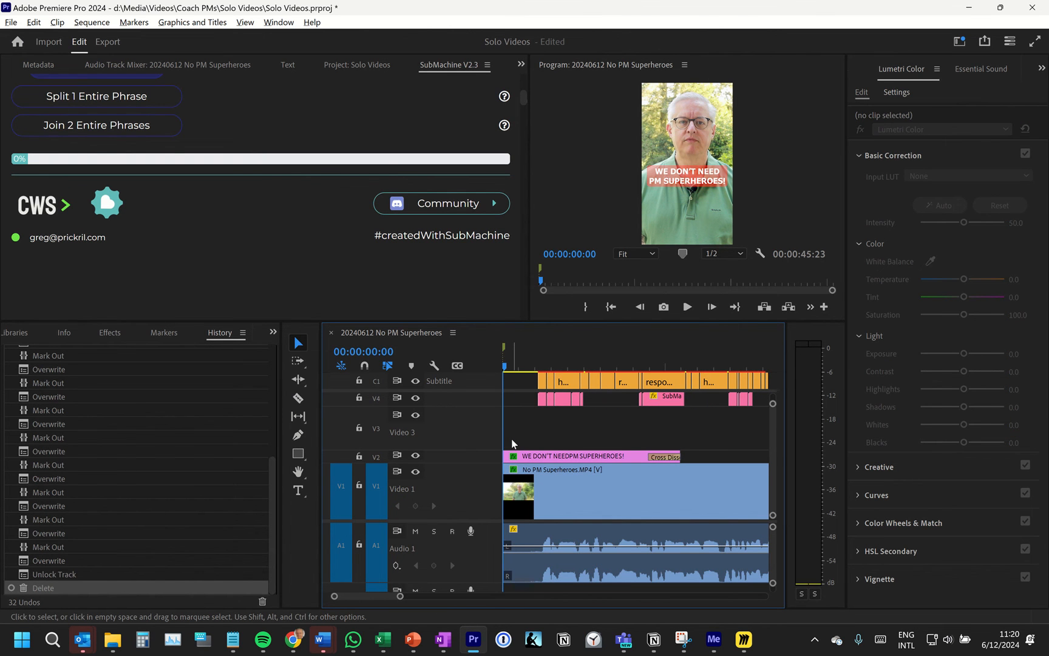
Move the playhead to about 00:00:01:19 and hide the default Subtitle caption track C1.
mouse_move(505, 368)
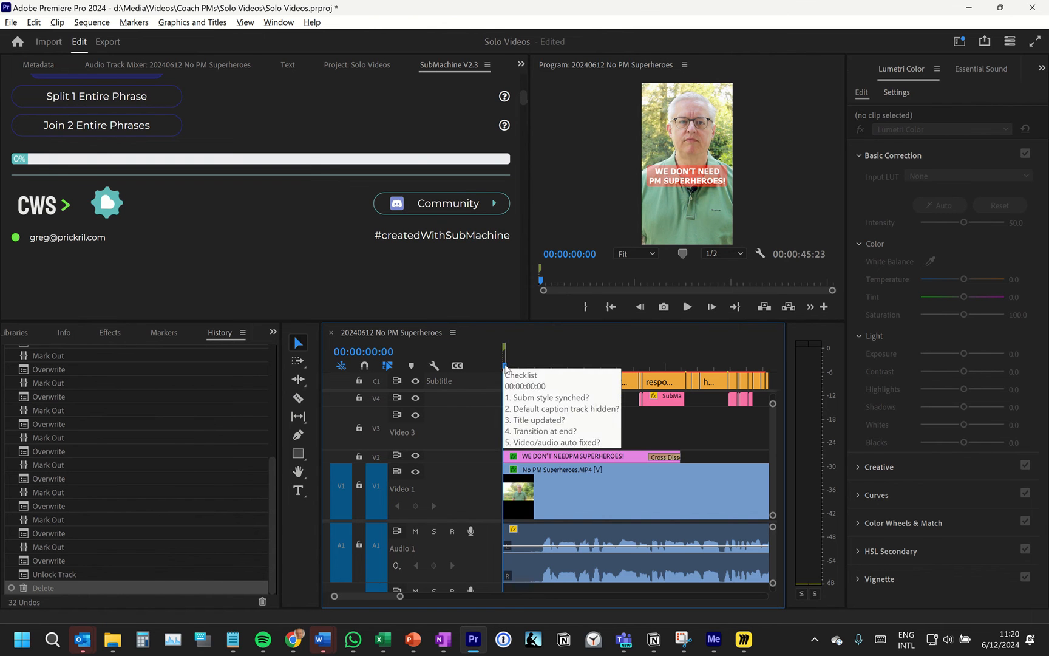
mouse_move(505, 368)
mouse_down()
mouse_move(572, 368)
mouse_move(556, 371)
mouse_up()
click(416, 381)
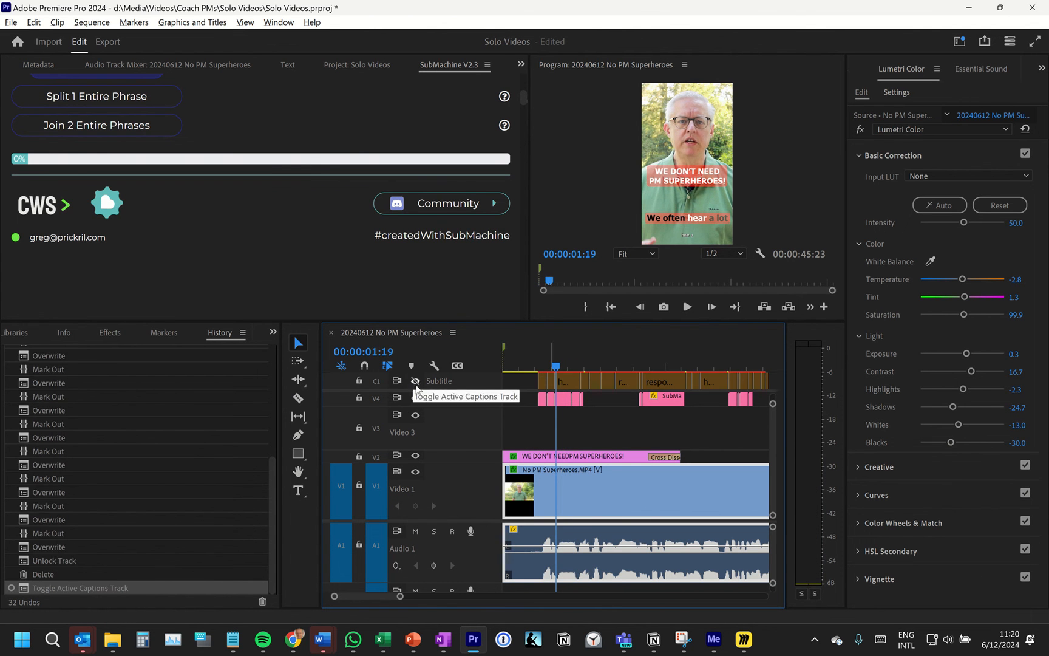